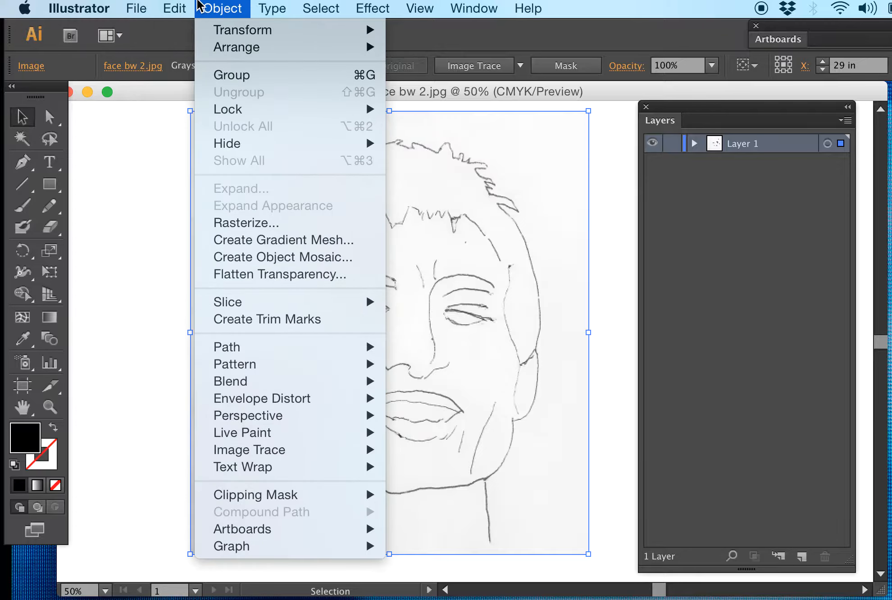
# Step: Image-trace the placed face drawing with the Technical Drawing preset and expand the tracing into editable paths
pyautogui.moveTo(223, 435)
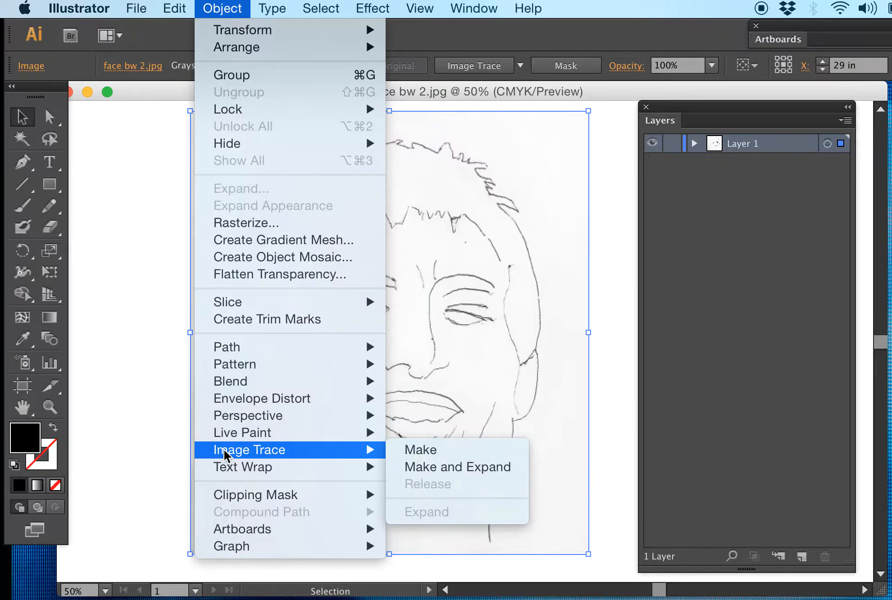
pyautogui.click(433, 451)
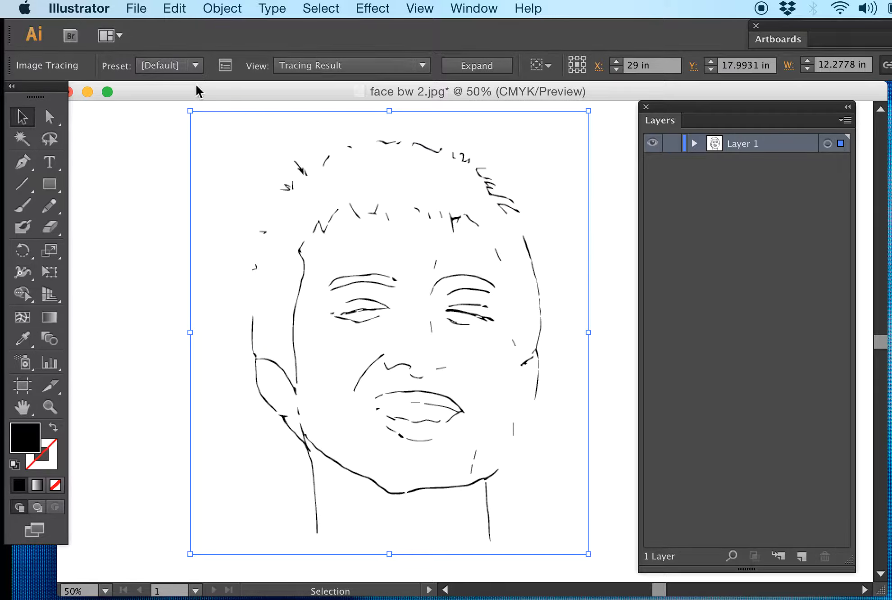
pyautogui.click(196, 66)
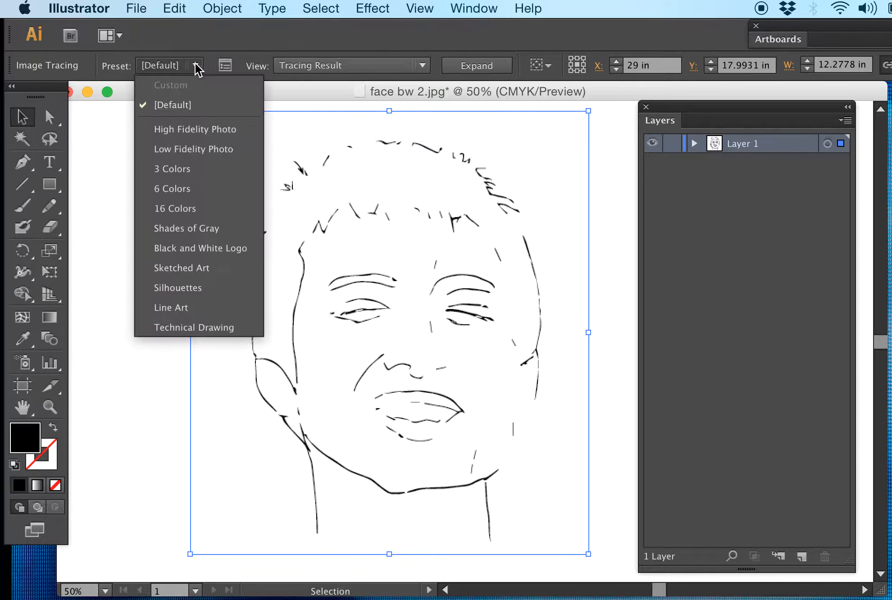
pyautogui.click(186, 332)
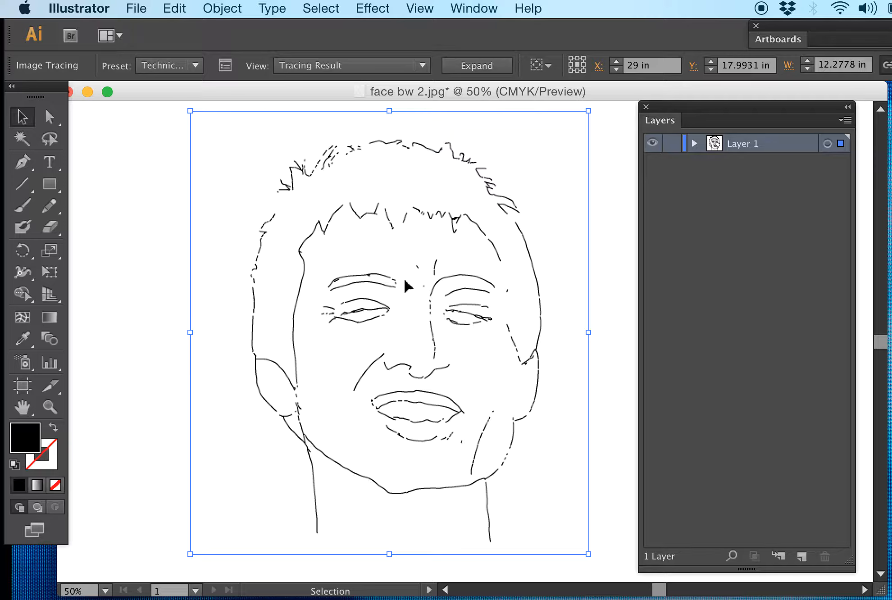
pyautogui.click(477, 67)
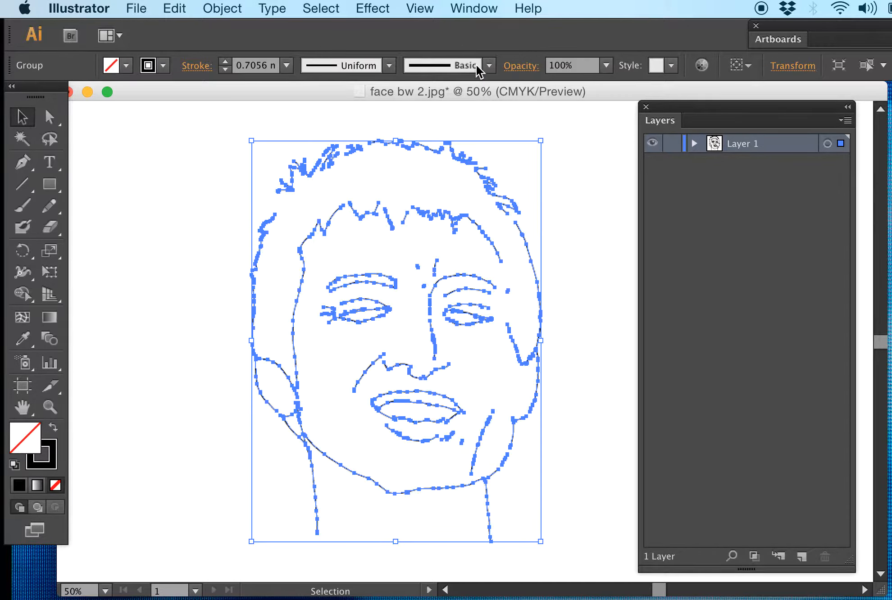
pyautogui.click(609, 173)
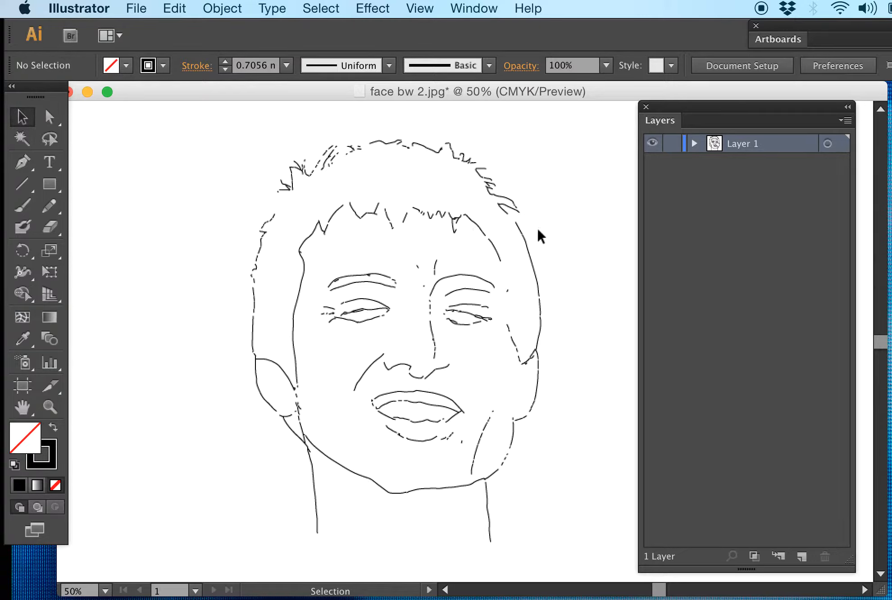
# Step: Ungroup the expanded tracing inside Layer 1 into individual paths
pyautogui.click(692, 143)
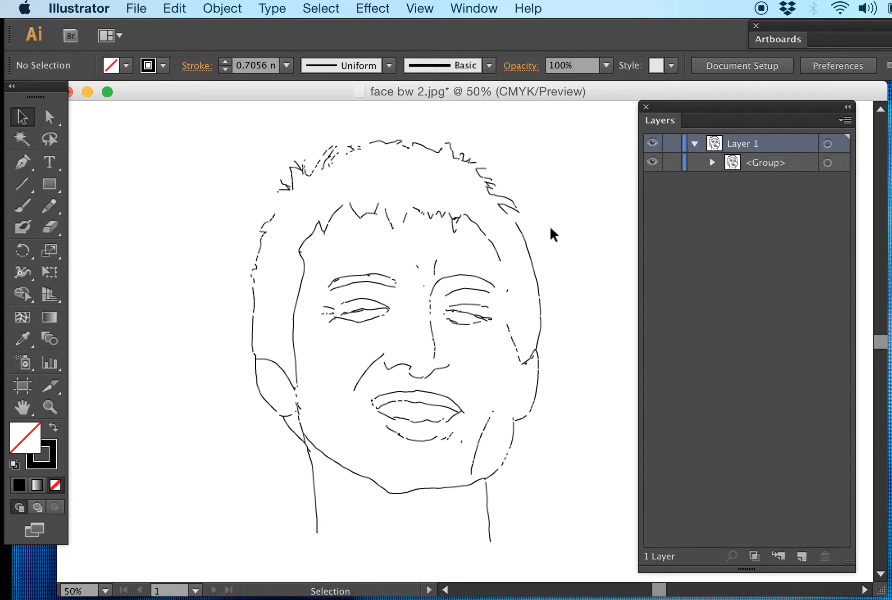
pyautogui.moveTo(561, 224); pyautogui.dragTo(334, 314)
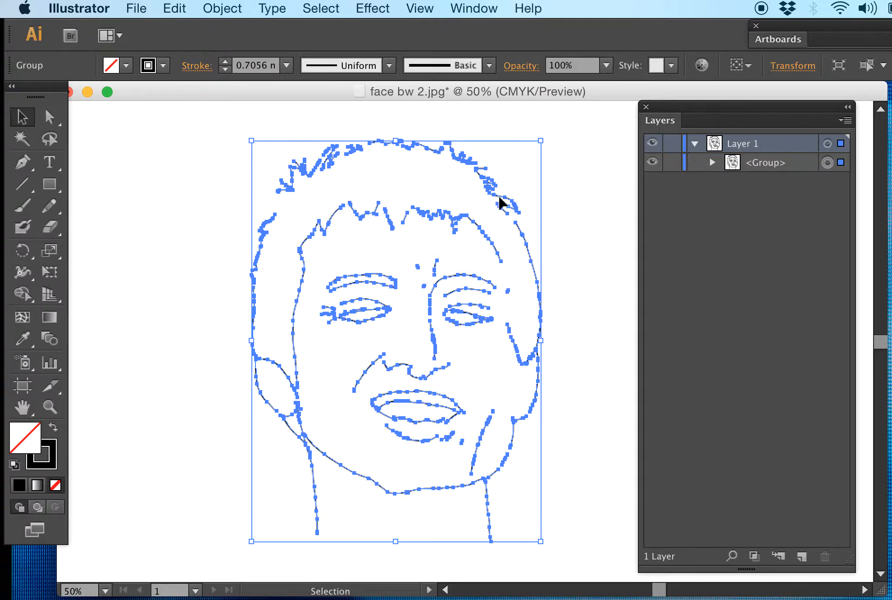
pyautogui.rightClick(474, 210)
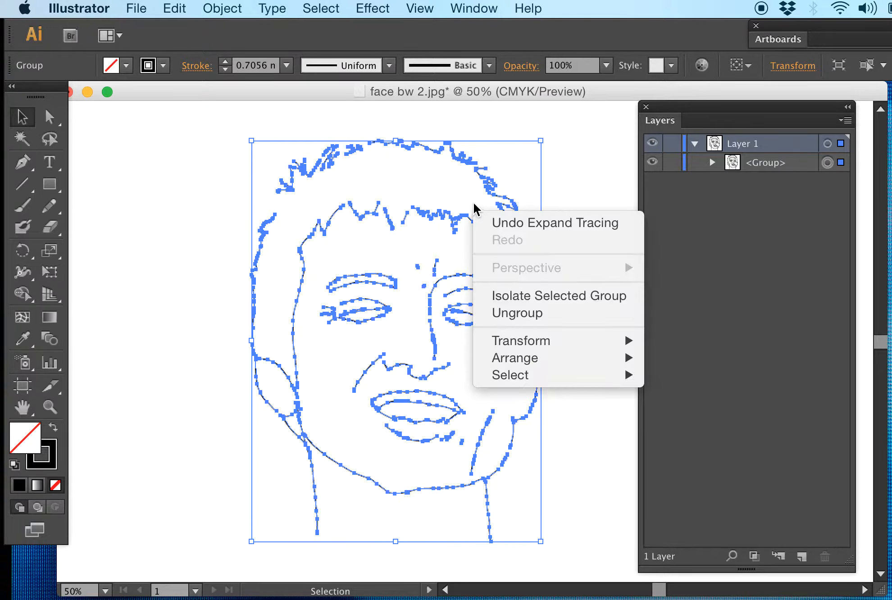
pyautogui.click(533, 314)
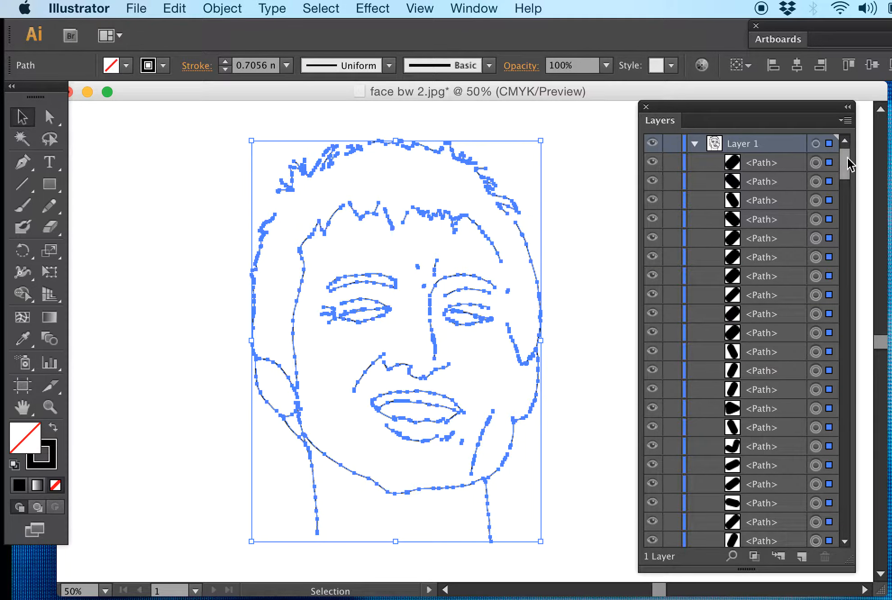
# Step: Examine the separate paths in Layer 1 and sample individual strokes of the face, ending with the layer's contents collapsed
pyautogui.moveTo(847, 164); pyautogui.dragTo(813, 564)
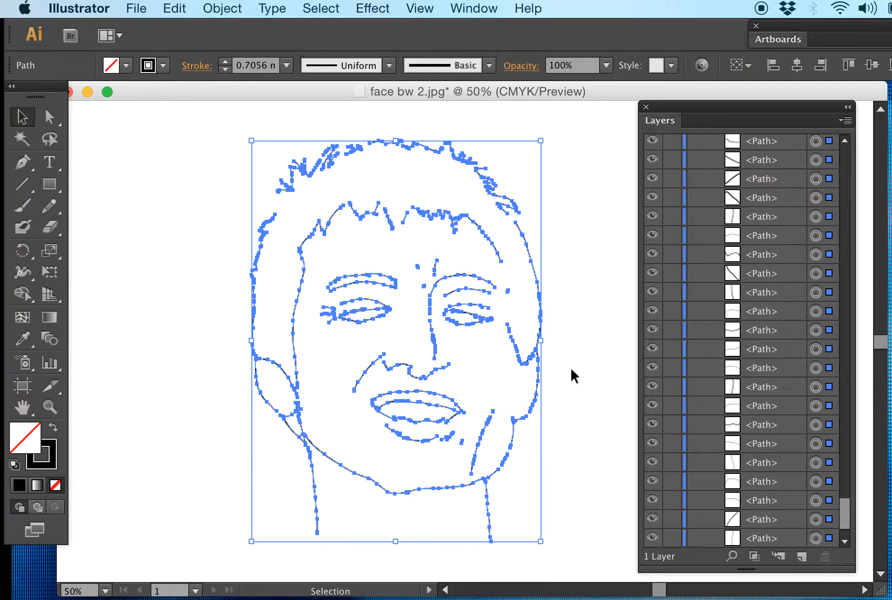
pyautogui.click(561, 381)
pyautogui.click(534, 379)
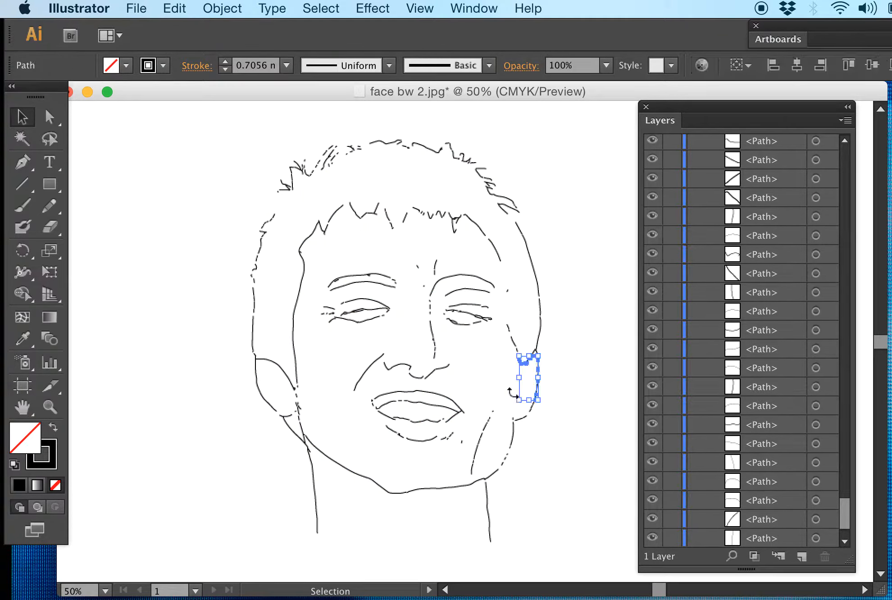
pyautogui.click(568, 350)
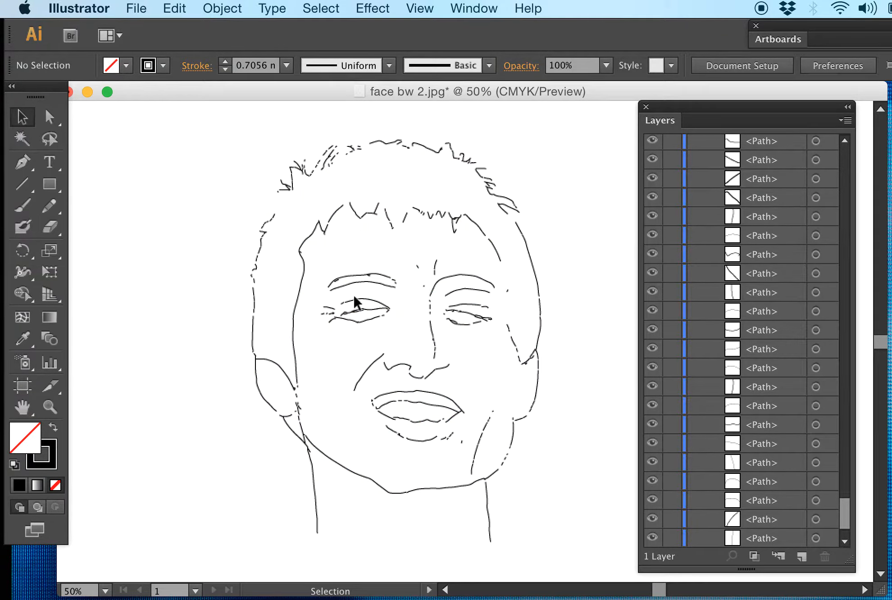
pyautogui.click(342, 285)
pyautogui.click(383, 302)
pyautogui.moveTo(845, 514); pyautogui.dragTo(805, 112)
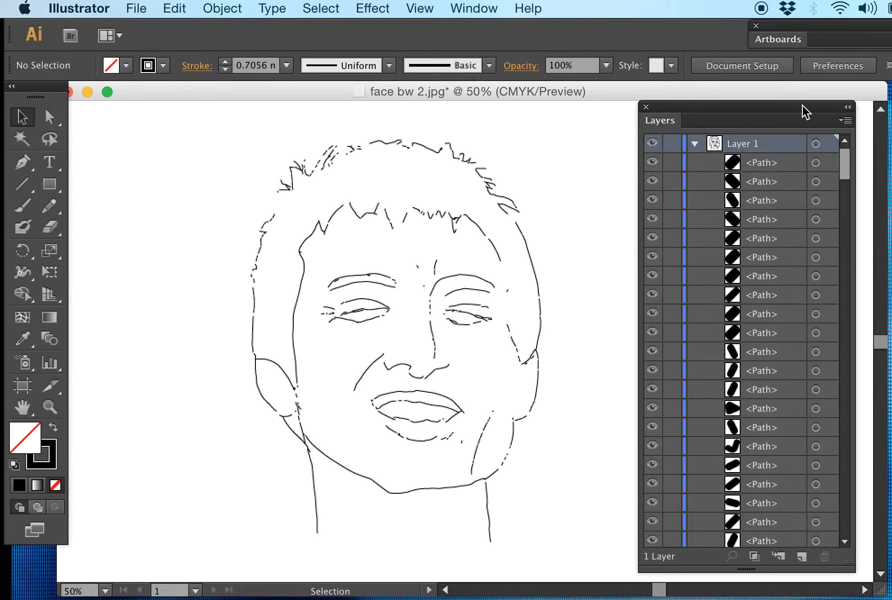
pyautogui.click(695, 144)
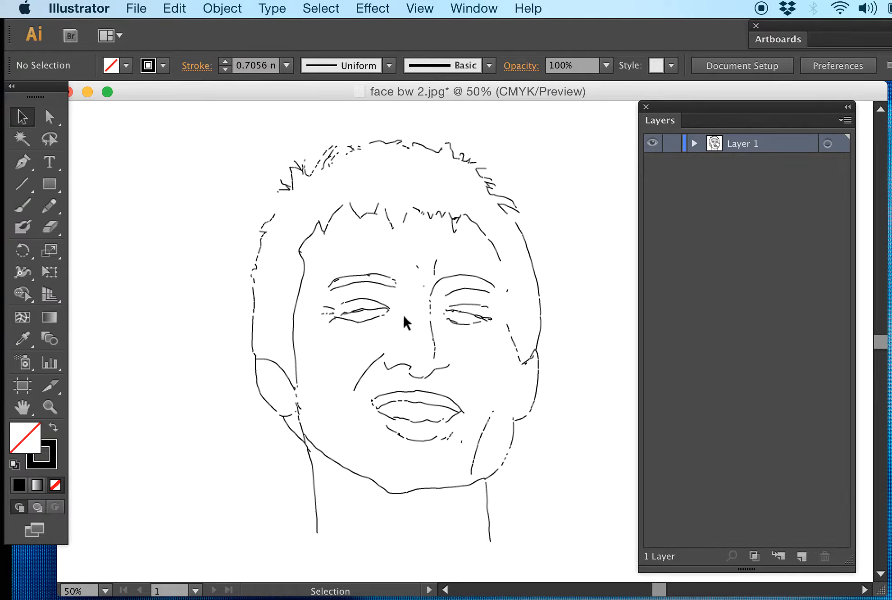
# Step: Create a new layer above Layer 1 and name it "left eye"
pyautogui.click(802, 557)
pyautogui.doubleClick(741, 143)
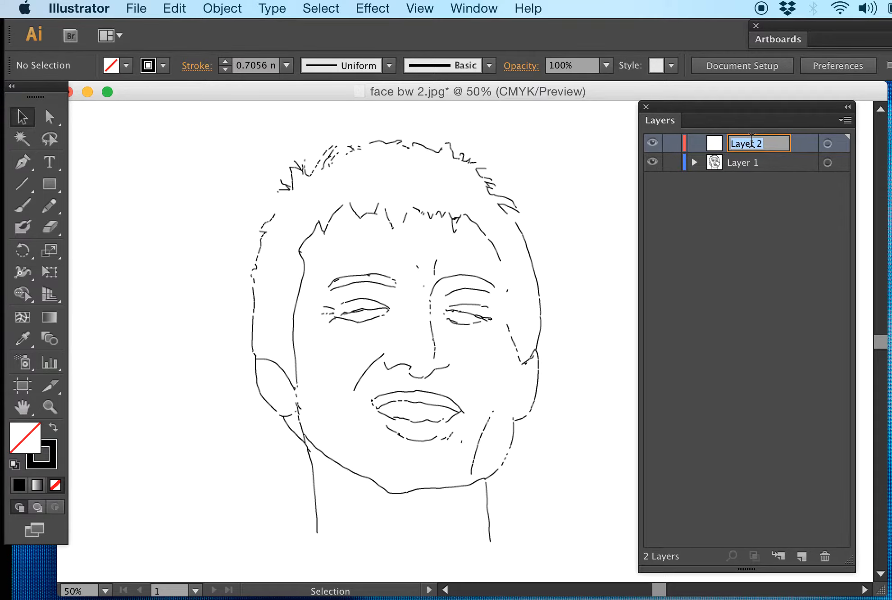
pyautogui.write('left eye')
pyautogui.click(722, 253)
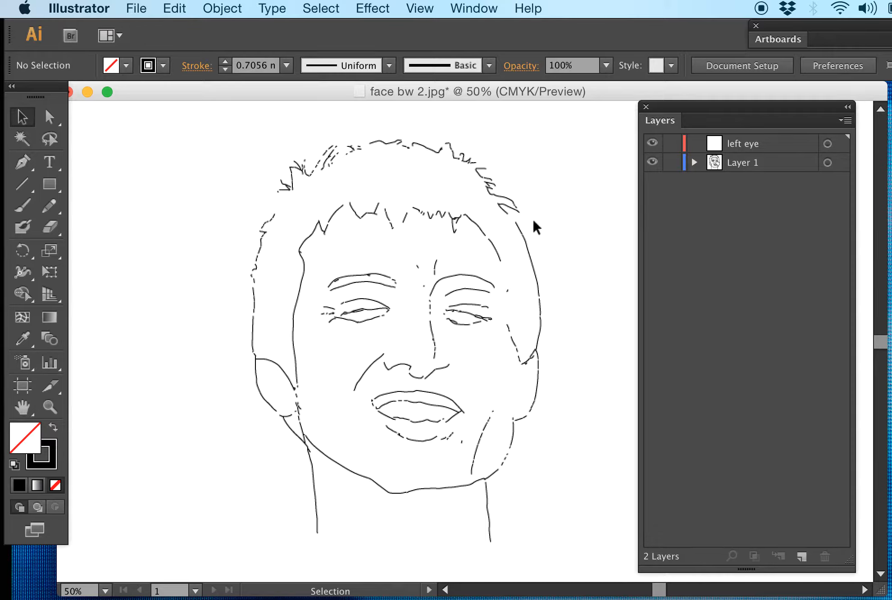
# Step: Select the paths of the eye on the face's left side and move them from Layer 1 to the left eye layer
pyautogui.press('super+equal')
pyautogui.press('super+equal')
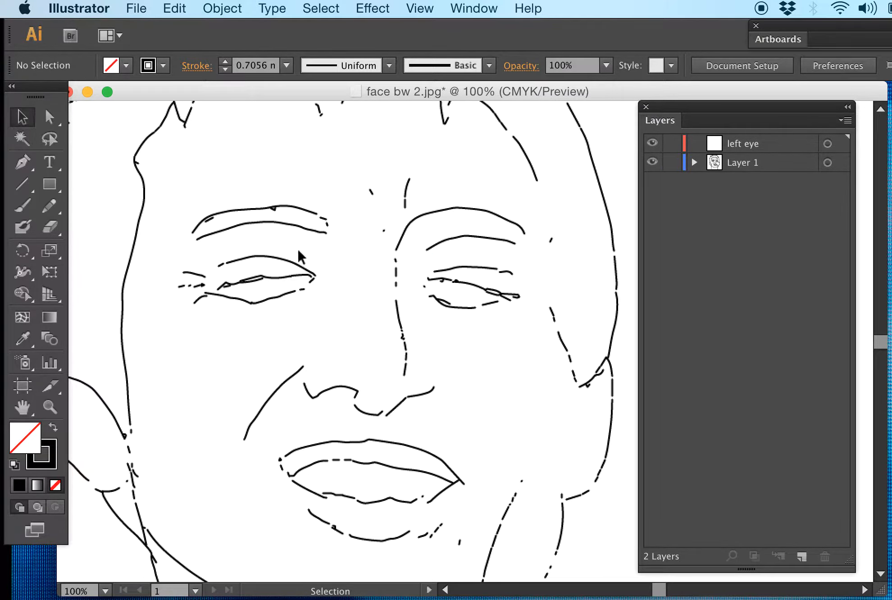
pyautogui.moveTo(328, 245); pyautogui.dragTo(182, 328)
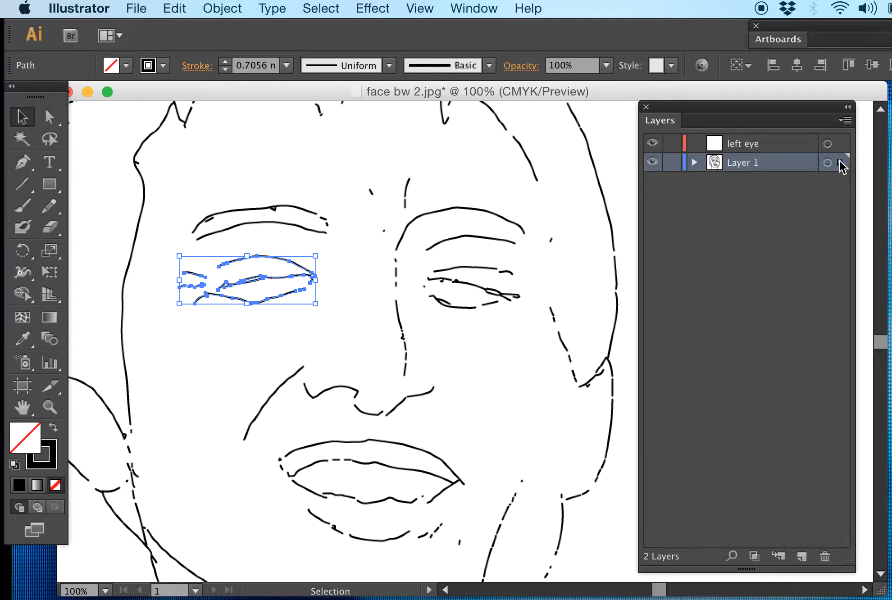
pyautogui.click(694, 163)
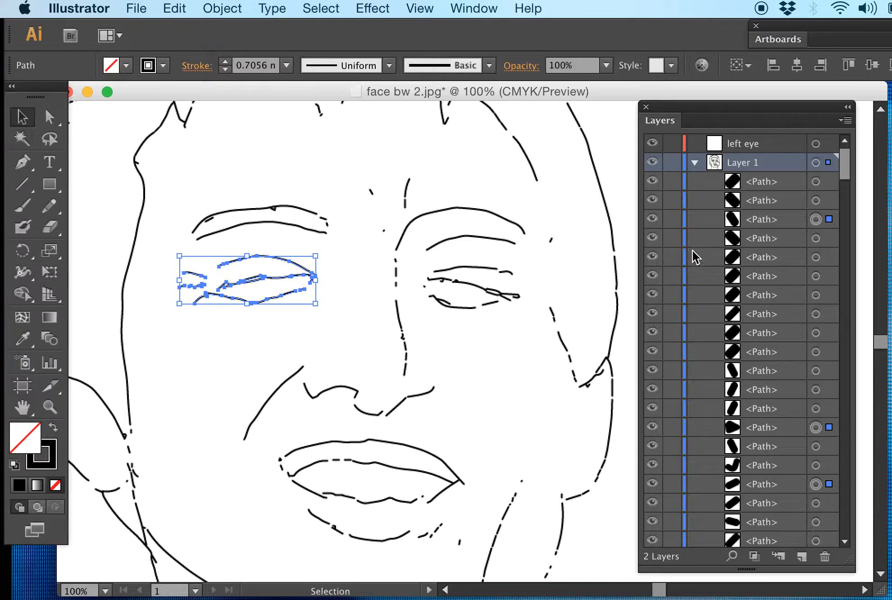
pyautogui.click(695, 163)
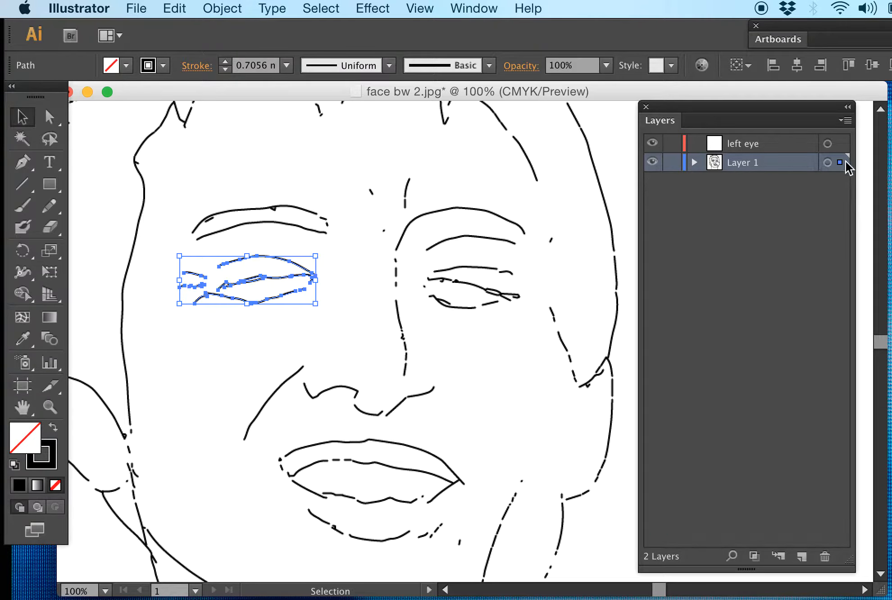
pyautogui.moveTo(841, 162); pyautogui.dragTo(838, 149)
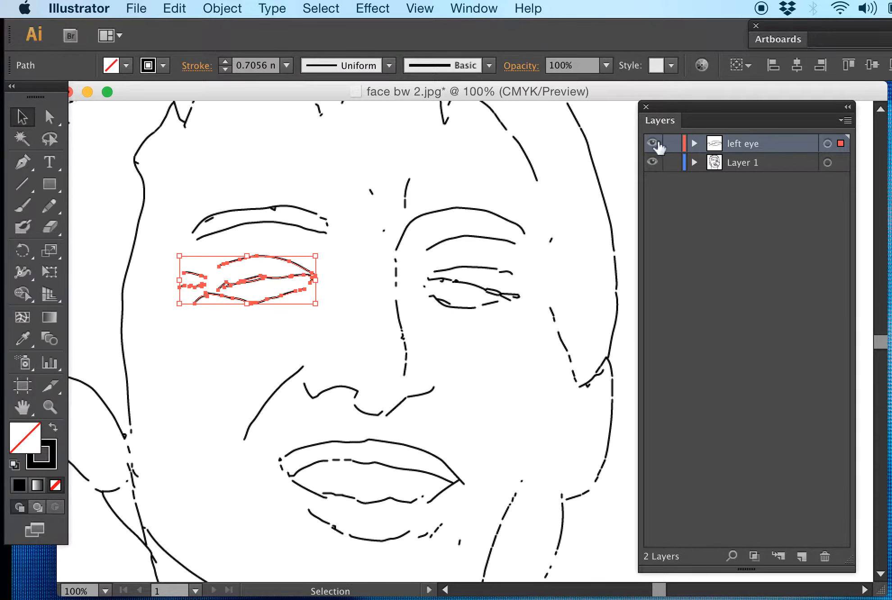
# Step: Toggle the left eye layer's visibility to check its contents, leaving the layer hidden
pyautogui.click(657, 142)
pyautogui.click(657, 142)
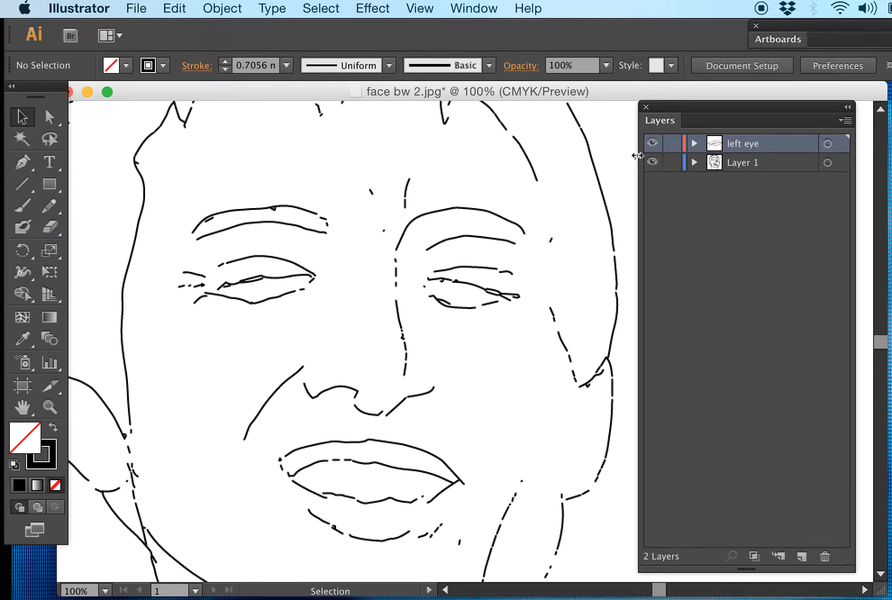
pyautogui.click(652, 143)
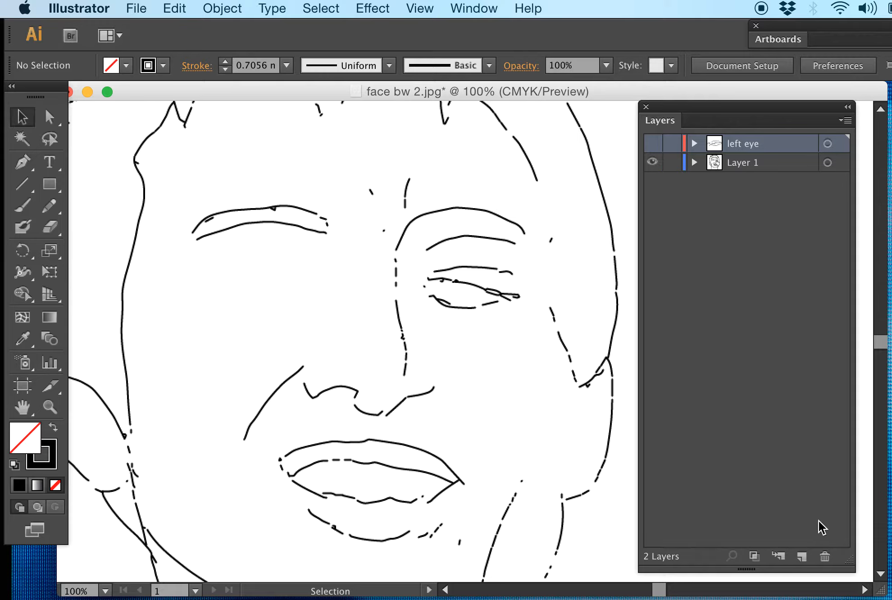
# Step: Create another new layer and name it "right eye"
pyautogui.click(802, 557)
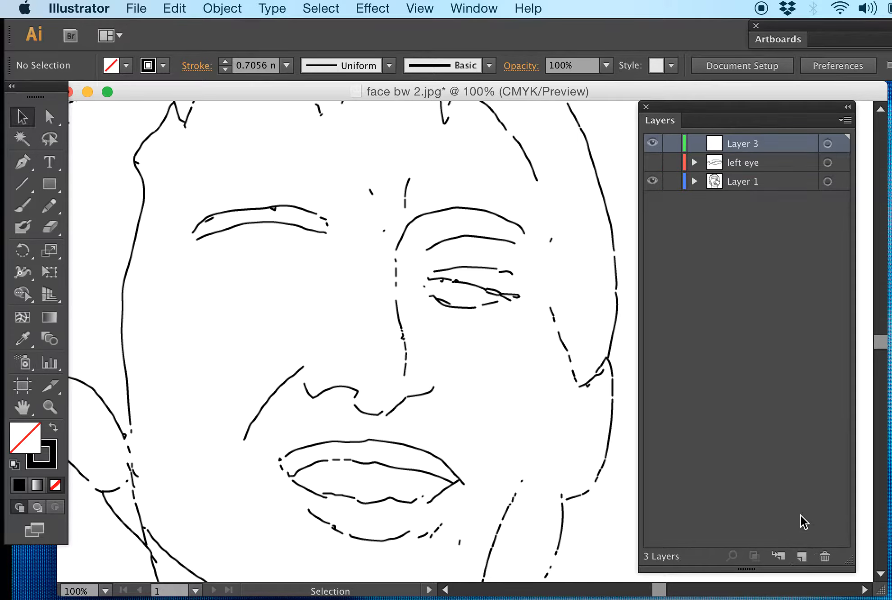
pyautogui.doubleClick(740, 148)
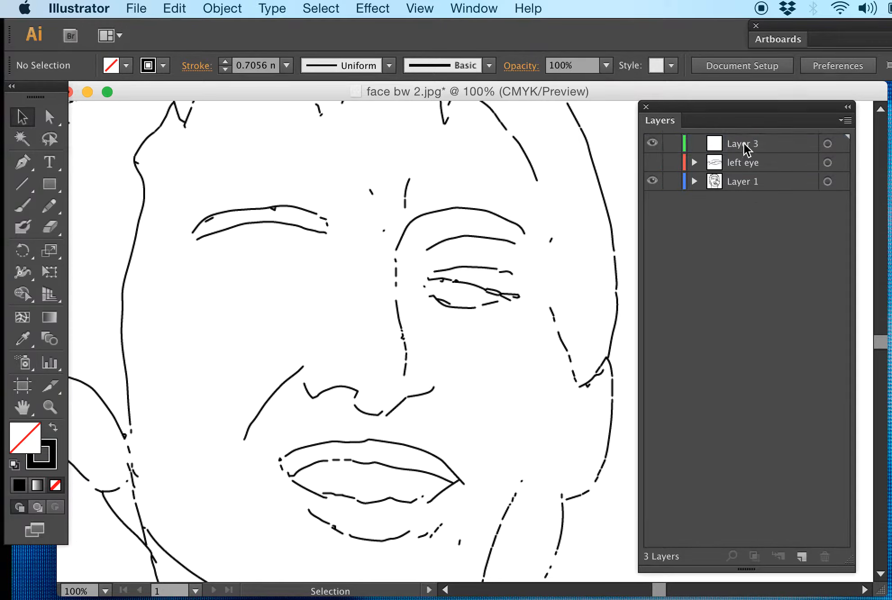
pyautogui.moveTo(779, 148); pyautogui.dragTo(753, 147)
pyautogui.doubleClick(754, 144)
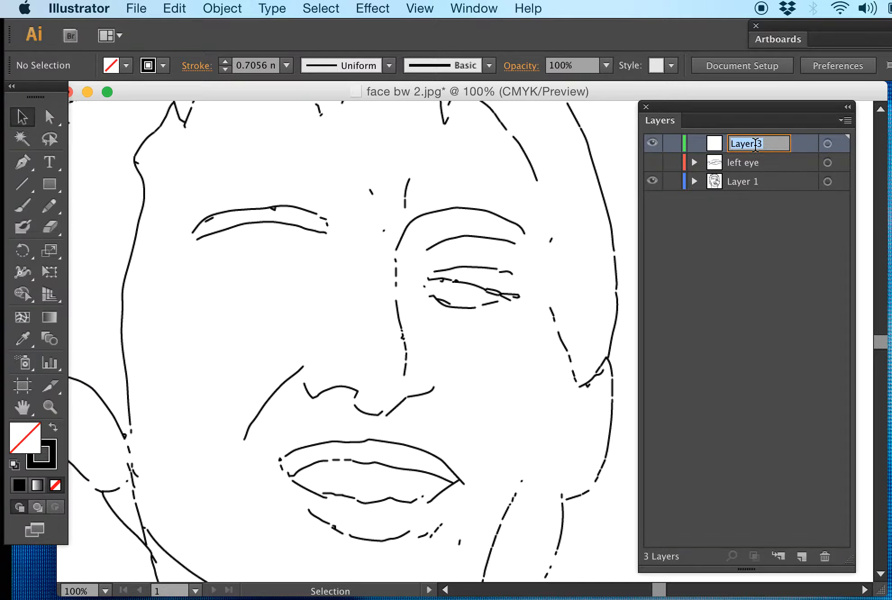
pyautogui.write('right eay')
pyautogui.press('Return')
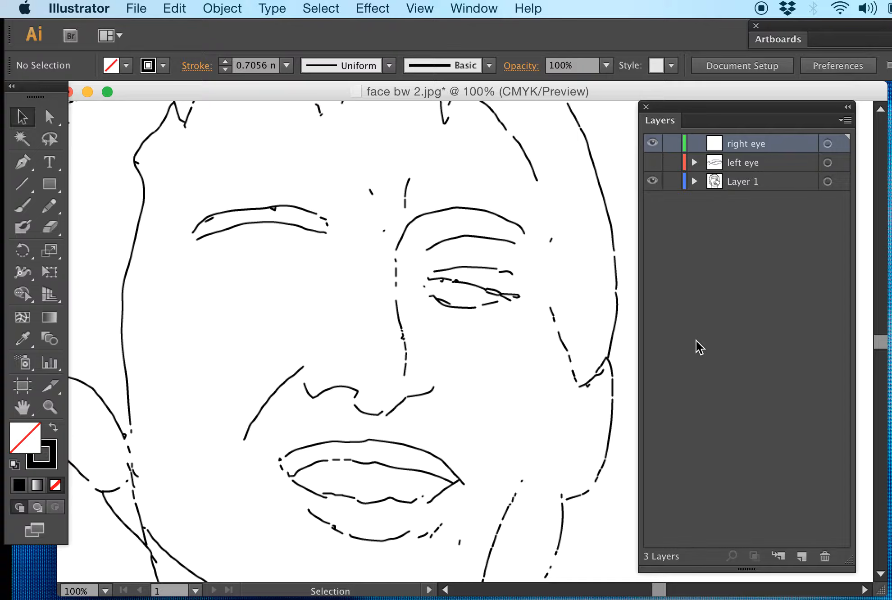
# Step: Move the remaining eye's paths from Layer 1 to the right eye layer and hide that layer
pyautogui.moveTo(525, 263); pyautogui.dragTo(423, 334)
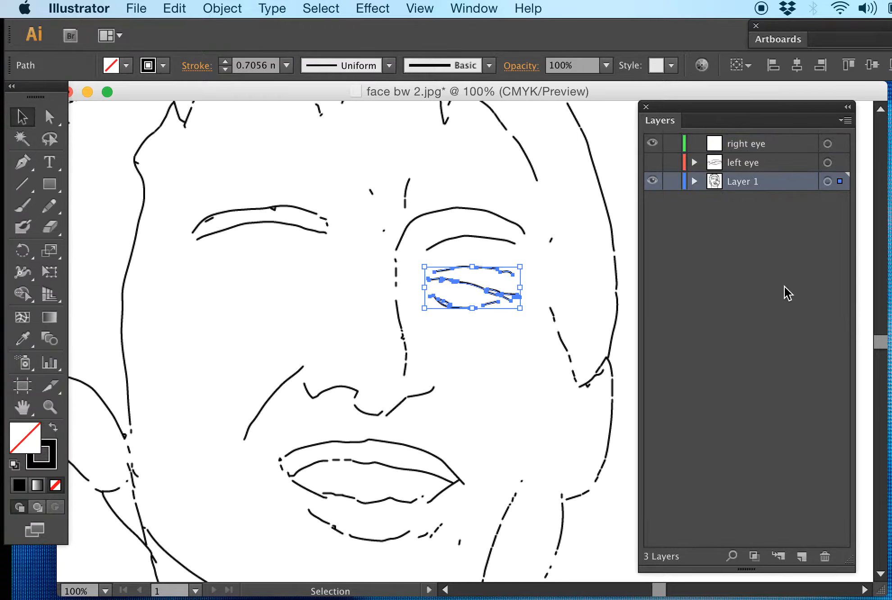
pyautogui.moveTo(842, 182); pyautogui.dragTo(841, 144)
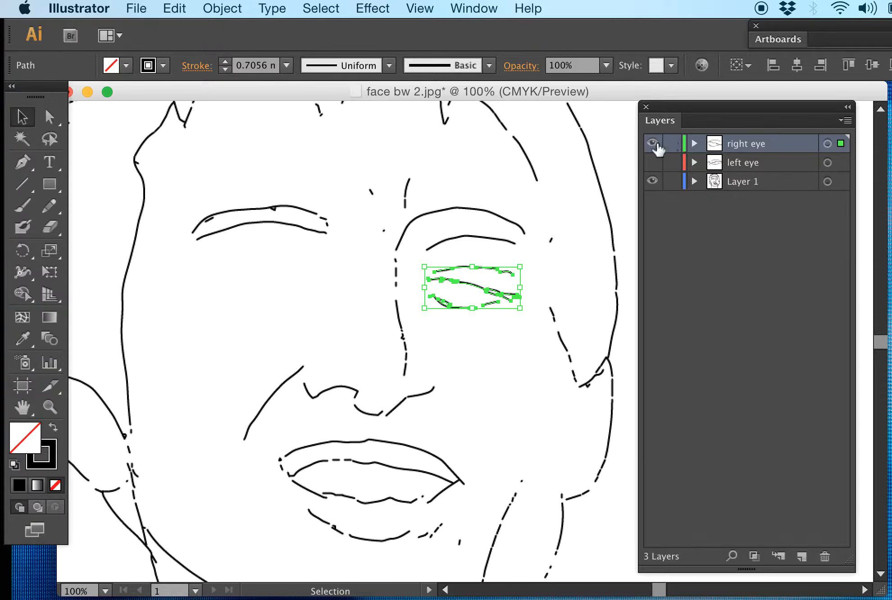
pyautogui.click(652, 144)
# Step: Hide Layer 1 and show it again to check the whole face without the eyes
pyautogui.click(652, 182)
pyautogui.press('super+y')
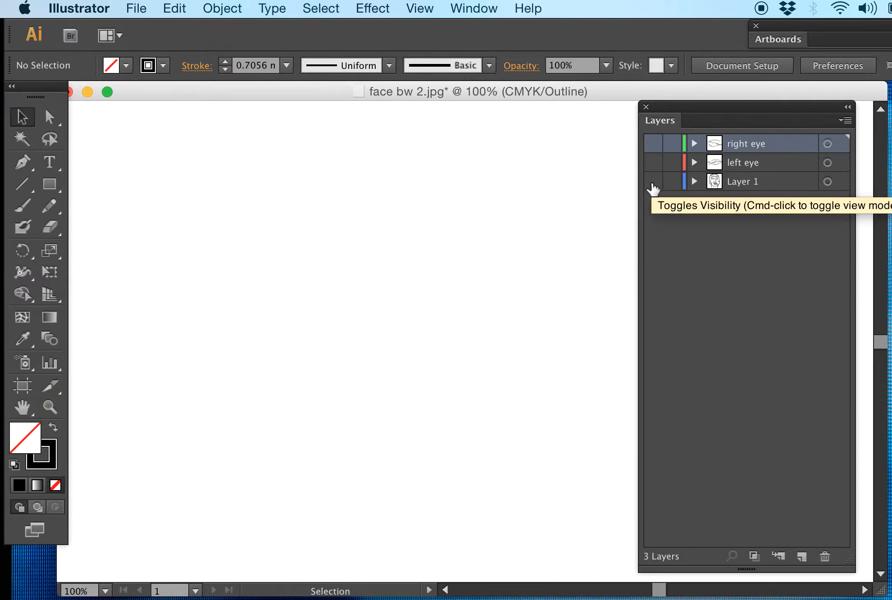
pyautogui.click(653, 182)
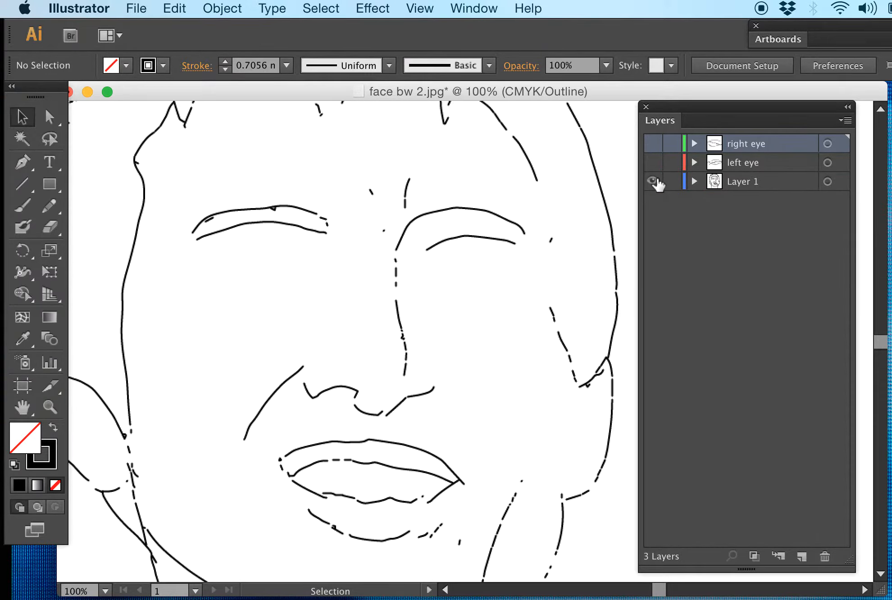
pyautogui.press('super+y')
pyautogui.press('super+minus')
pyautogui.press('super+minus')
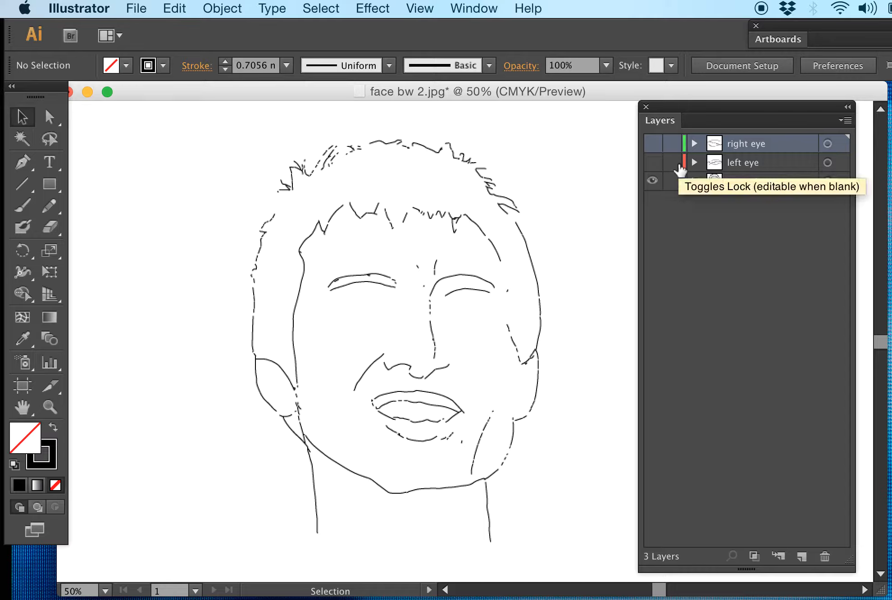
# Step: Hide Layer 1 and show the left eye and right eye layers
pyautogui.click(653, 185)
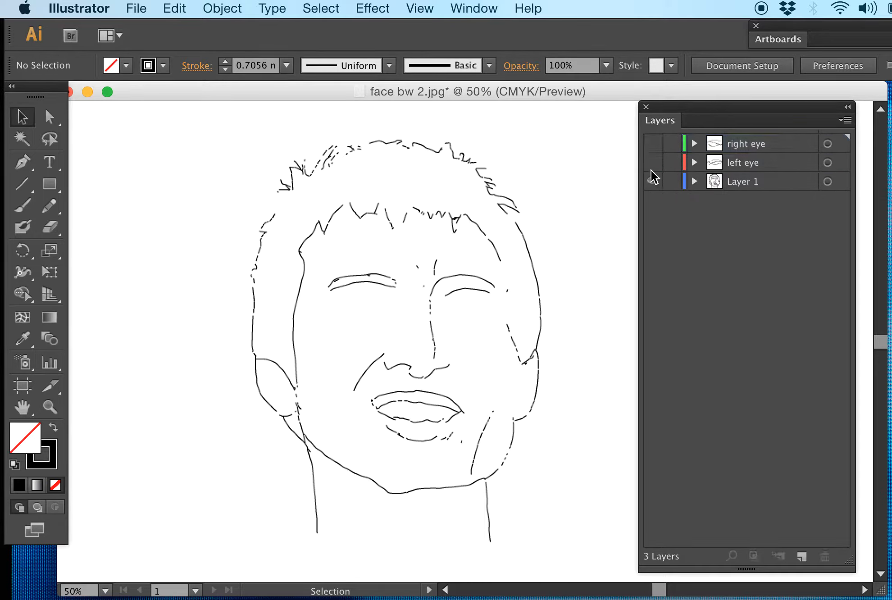
pyautogui.click(655, 181)
pyautogui.click(656, 163)
pyautogui.click(656, 144)
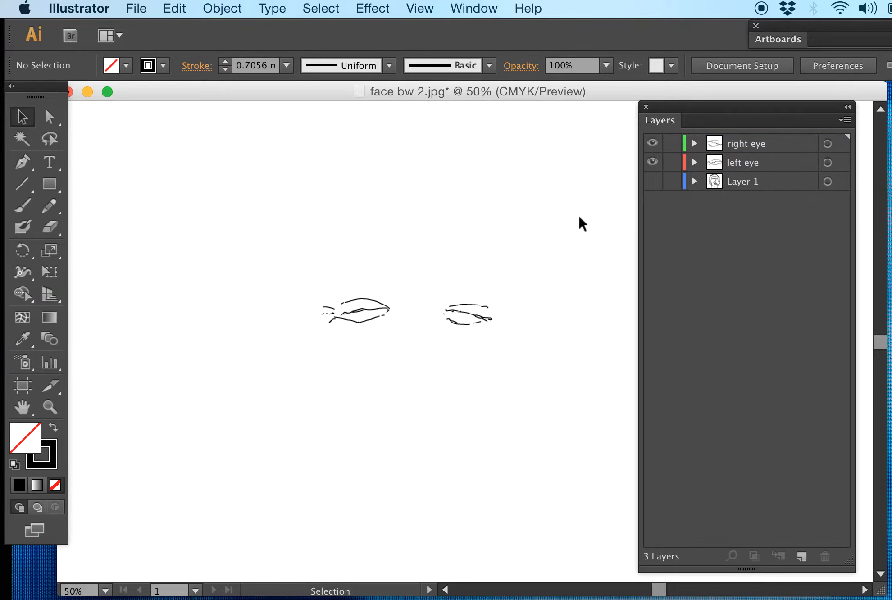
# Step: Join the short outer dash of the left eye's upper lid to the long upper-lid curve at their facing endpoints
pyautogui.press('super+equal')
pyautogui.press('super+equal')
pyautogui.press('super+equal')
pyautogui.press('super+equal')
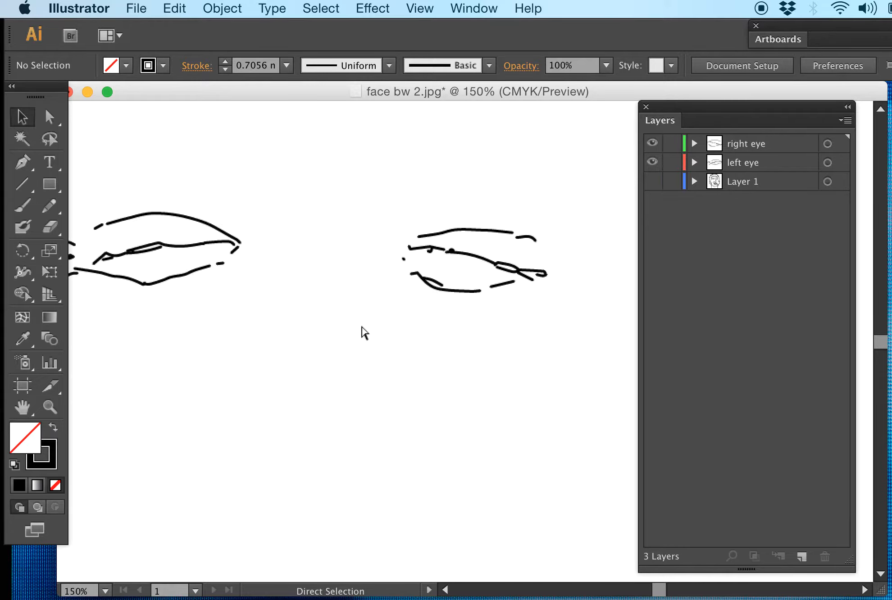
pyautogui.moveTo(286, 305); pyautogui.dragTo(577, 393)
pyautogui.press('super+equal')
pyautogui.press('super+equal')
pyautogui.press('super+equal')
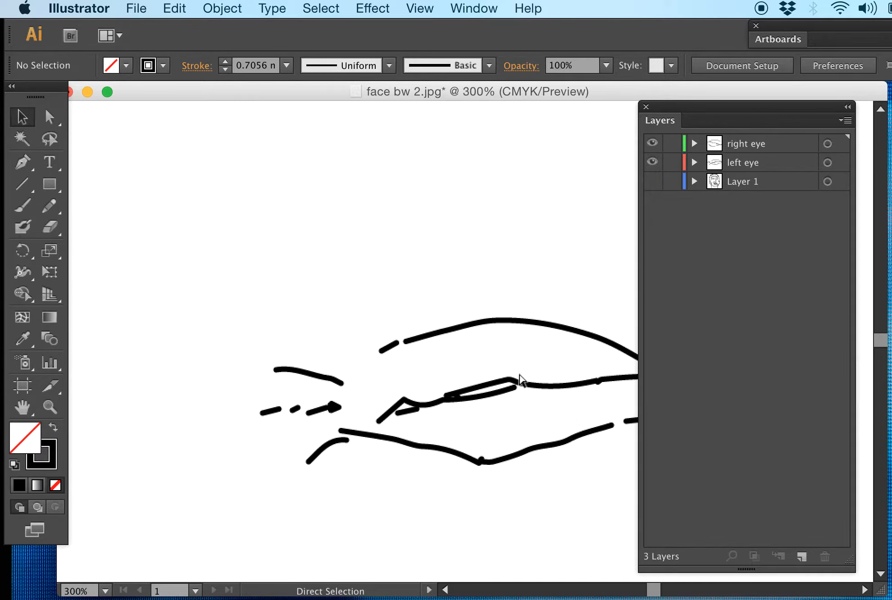
pyautogui.click(504, 311)
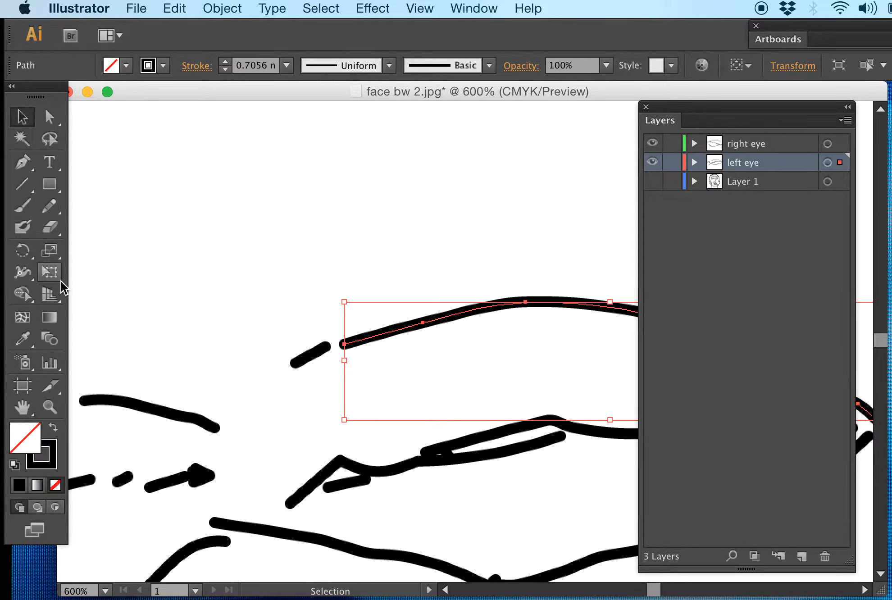
pyautogui.click(90, 275)
pyautogui.click(51, 117)
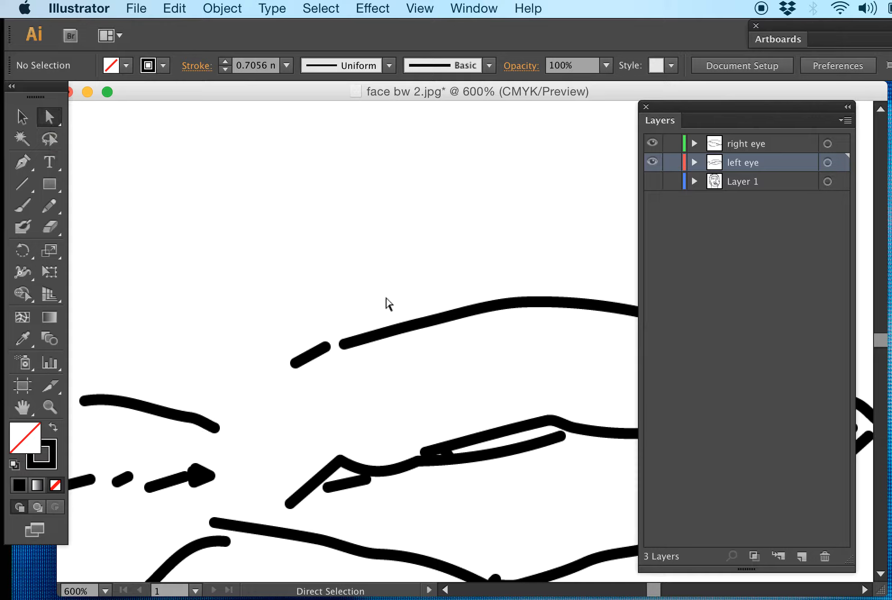
pyautogui.moveTo(367, 376); pyautogui.dragTo(319, 314)
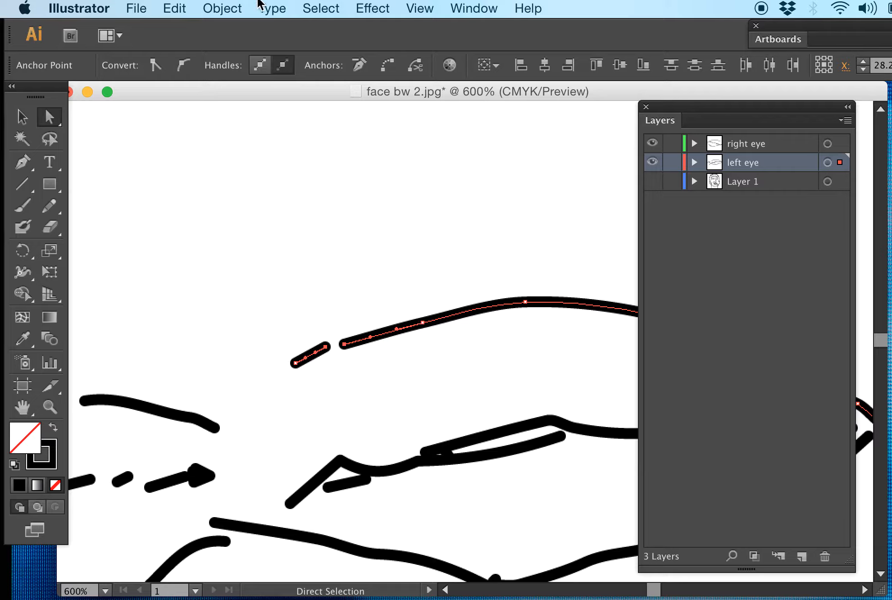
pyautogui.click(227, 8)
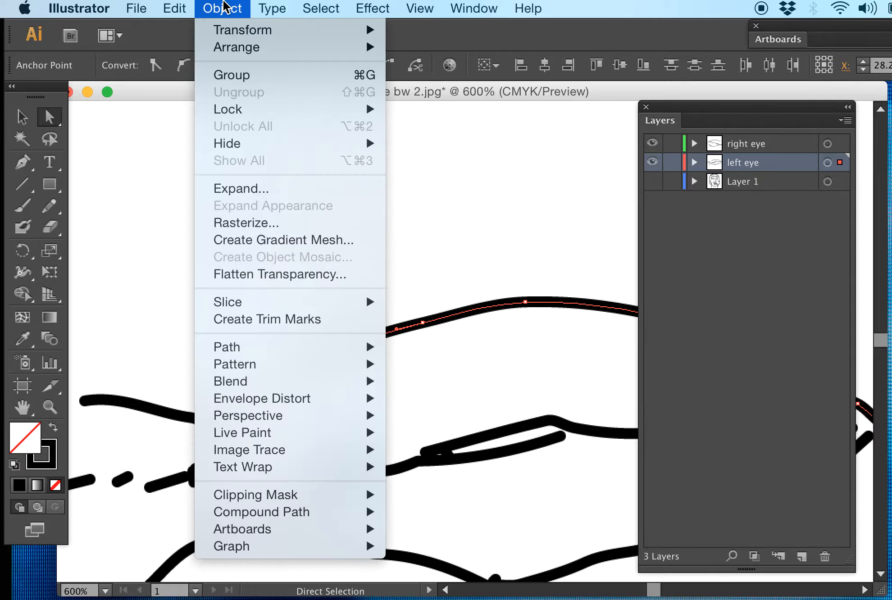
pyautogui.moveTo(274, 354)
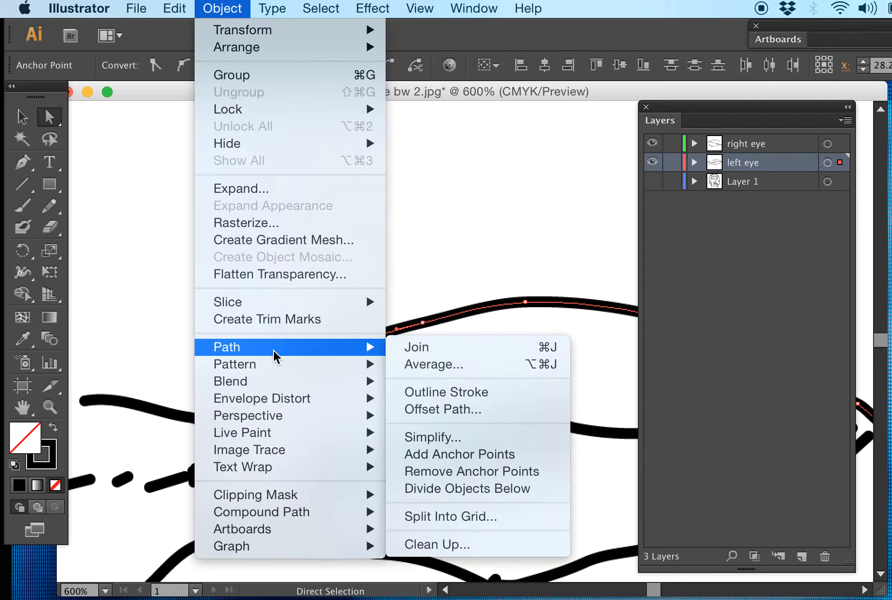
pyautogui.click(456, 361)
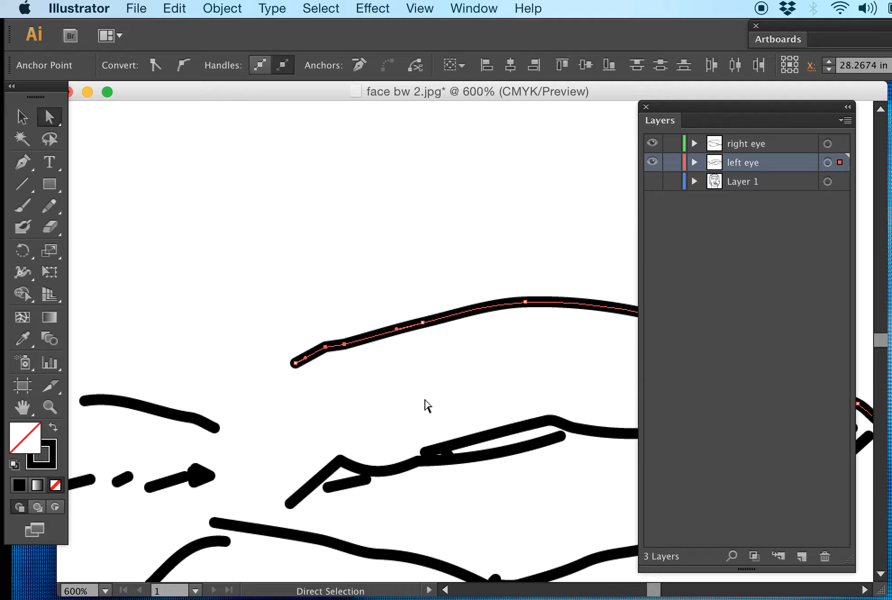
# Step: Examine the break in the left eye's middle line near the inner corner at 2400% zoom
pyautogui.press('space')
pyautogui.moveTo(518, 370); pyautogui.dragTo(354, 365)
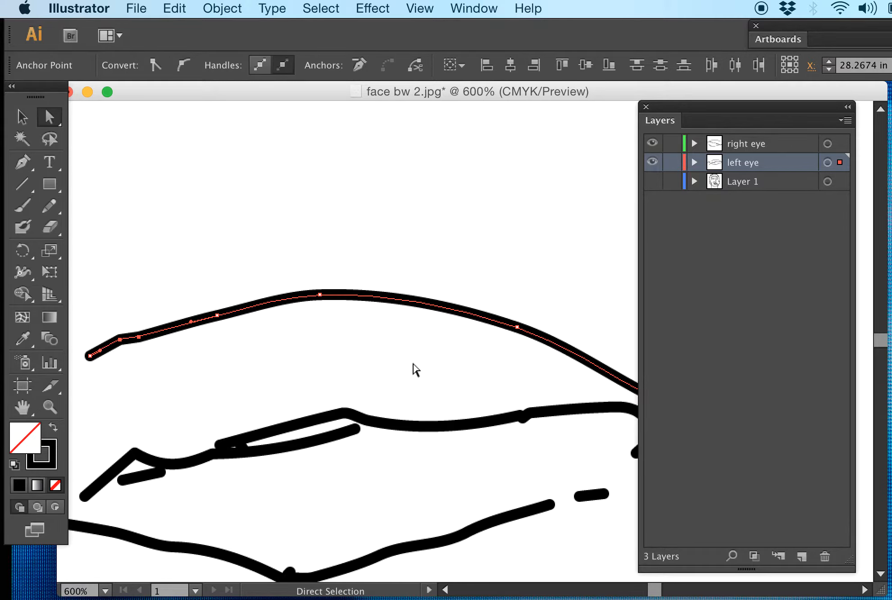
pyautogui.press('space')
pyautogui.moveTo(413, 364); pyautogui.dragTo(367, 346)
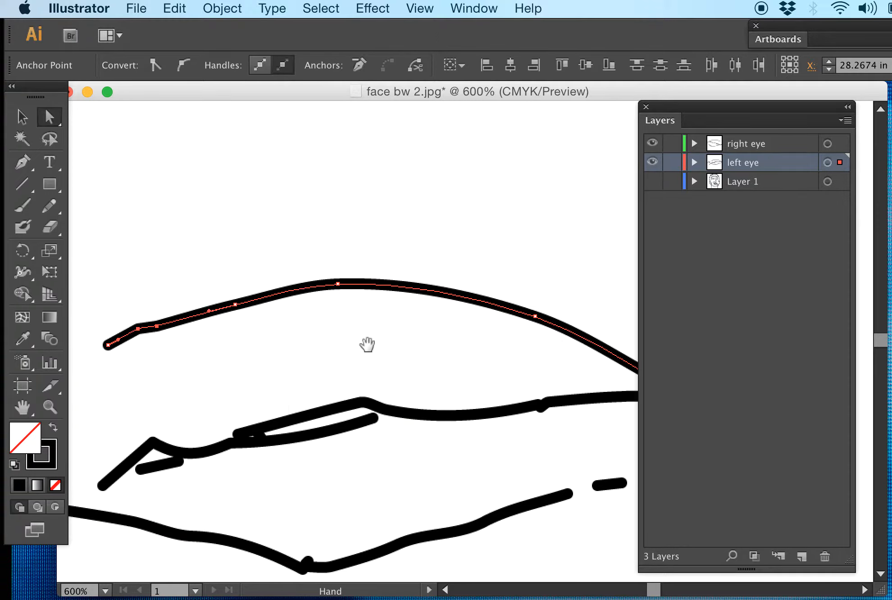
pyautogui.press('space')
pyautogui.moveTo(362, 348); pyautogui.dragTo(325, 372)
pyautogui.moveTo(409, 356); pyautogui.dragTo(209, 294)
pyautogui.click(417, 335)
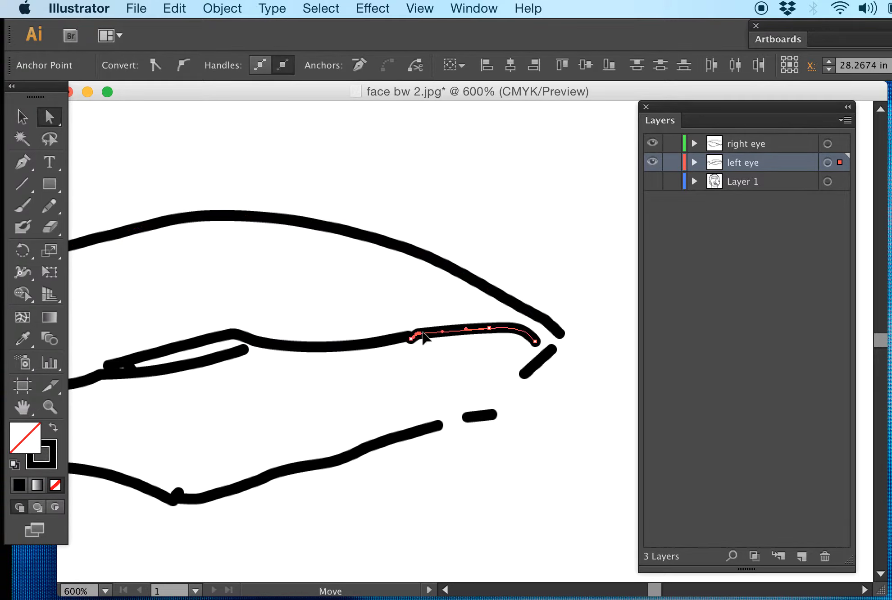
pyautogui.click(426, 358)
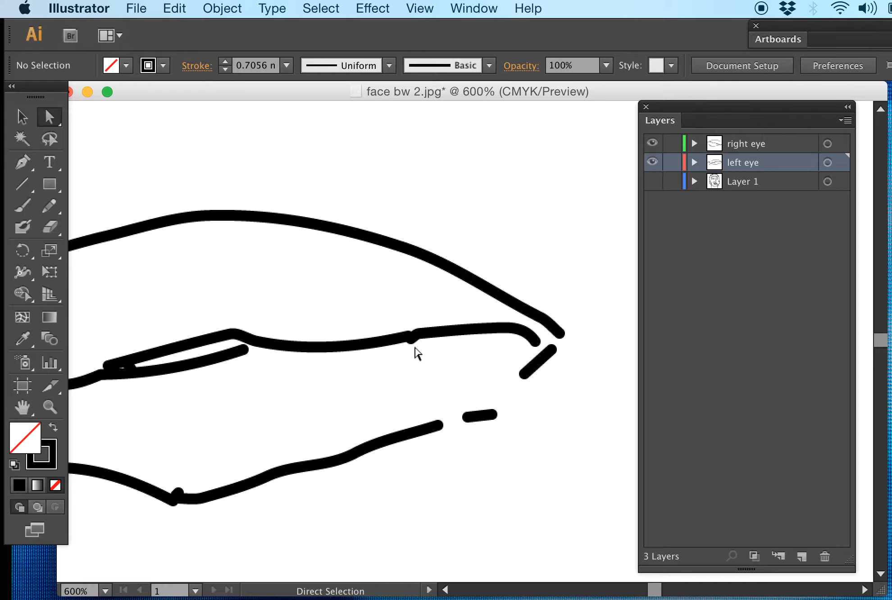
pyautogui.press('super+equal')
pyautogui.press('super+equal')
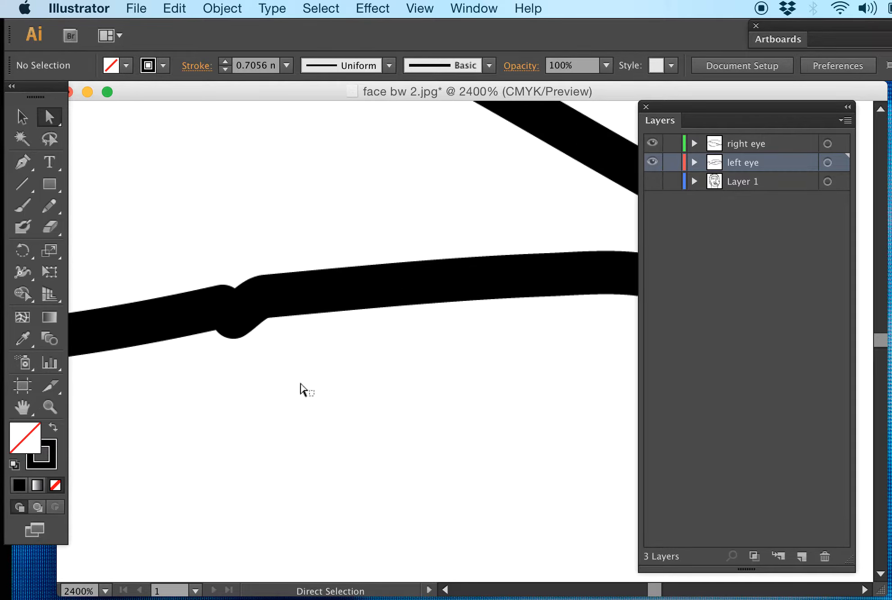
pyautogui.moveTo(314, 369); pyautogui.dragTo(169, 292)
pyautogui.click(287, 271)
pyautogui.moveTo(277, 350); pyautogui.dragTo(184, 261)
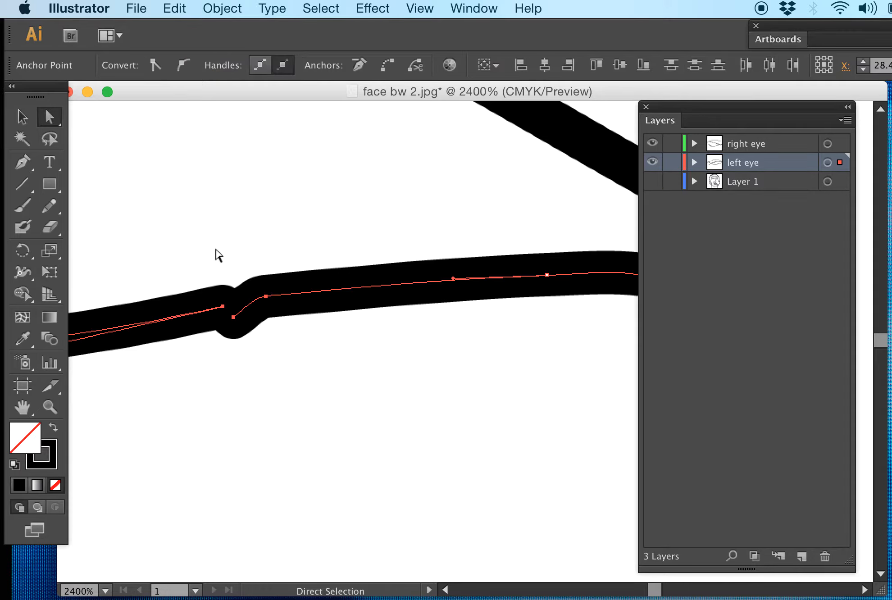
pyautogui.click(215, 237)
pyautogui.moveTo(303, 382); pyautogui.dragTo(199, 270)
pyautogui.moveTo(263, 383); pyautogui.dragTo(174, 251)
pyautogui.click(208, 232)
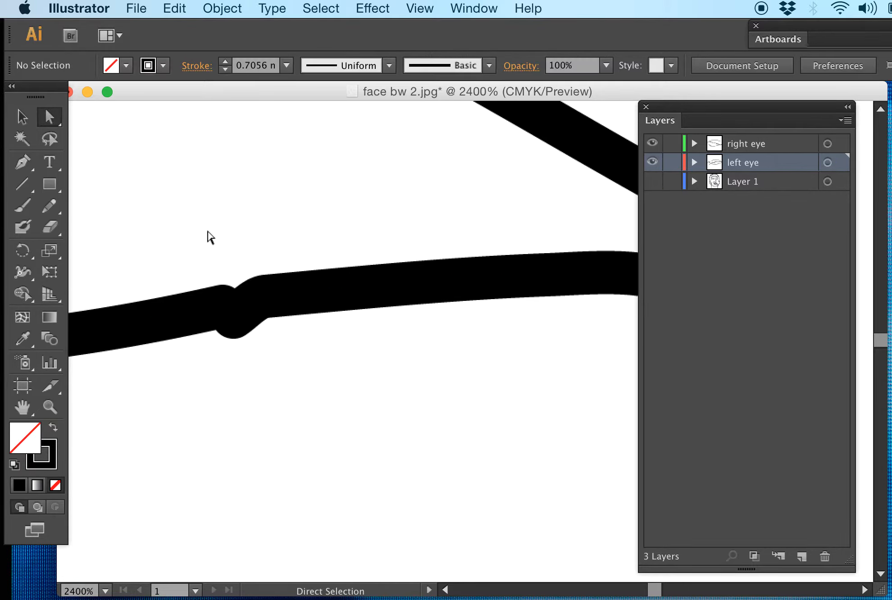
pyautogui.moveTo(277, 391); pyautogui.dragTo(136, 241)
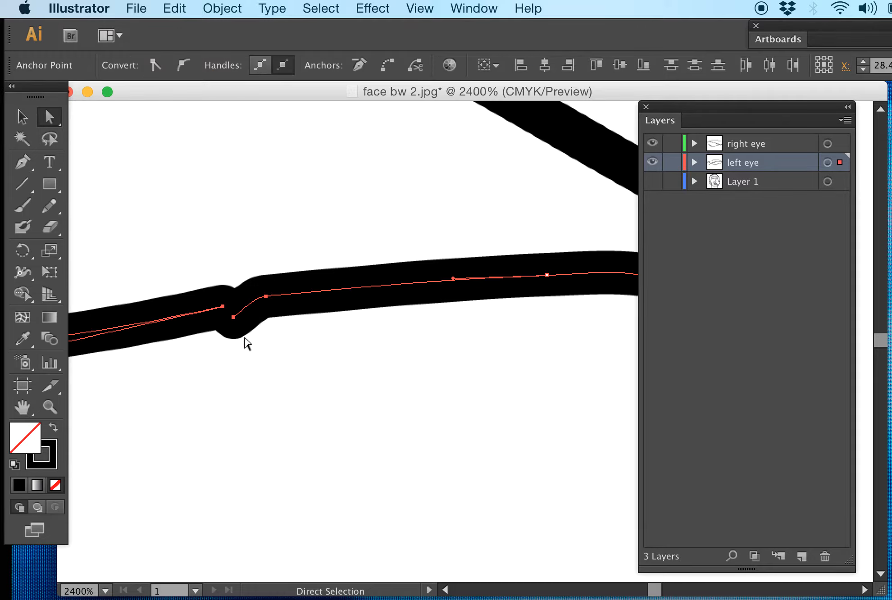
pyautogui.click(269, 356)
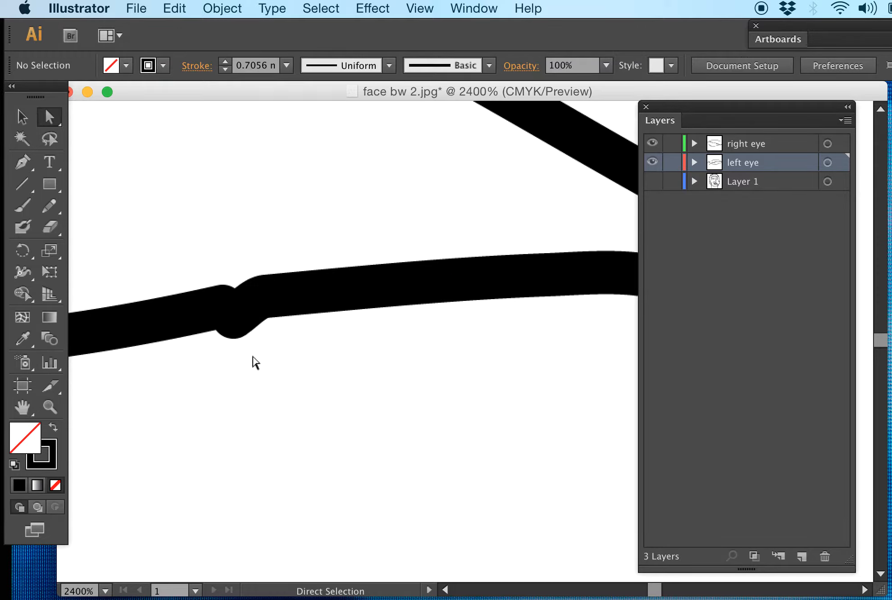
pyautogui.moveTo(254, 359); pyautogui.dragTo(194, 280)
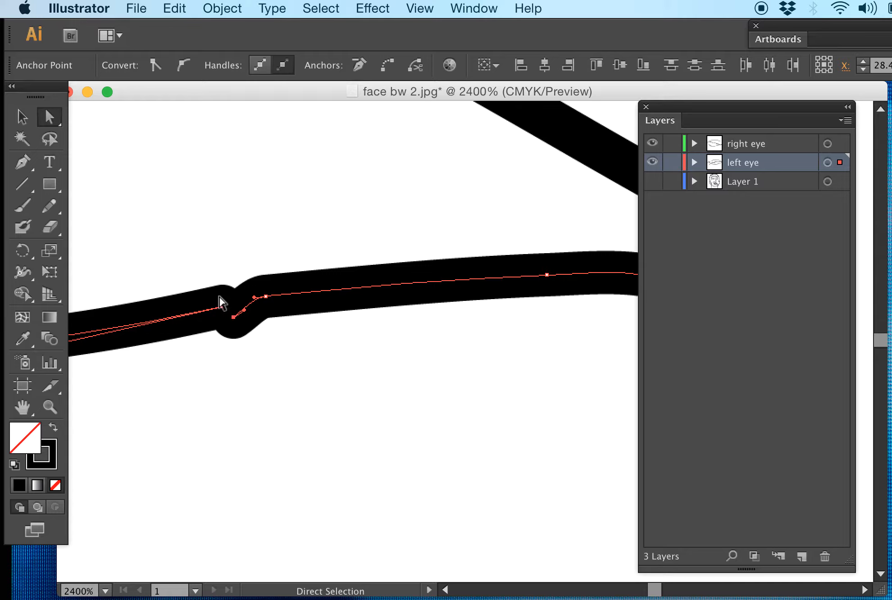
pyautogui.click(265, 371)
# Step: Join the two paths of the left eye's middle line at the break near the inner corner and deselect them
pyautogui.moveTo(265, 369); pyautogui.dragTo(199, 295)
pyautogui.moveTo(233, 264); pyautogui.dragTo(636, 244)
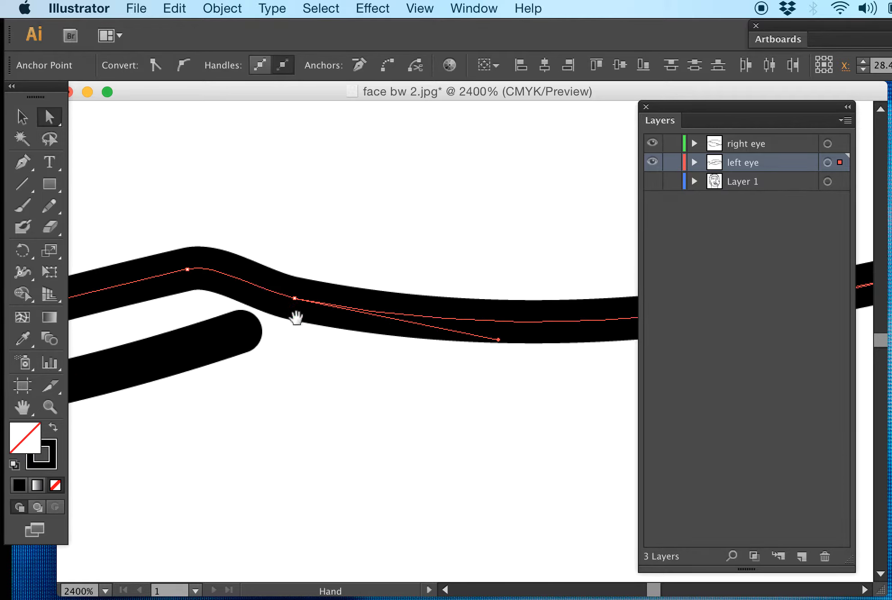
pyautogui.hscroll(10, 417, 259)
pyautogui.moveTo(272, 256); pyautogui.dragTo(200, 255)
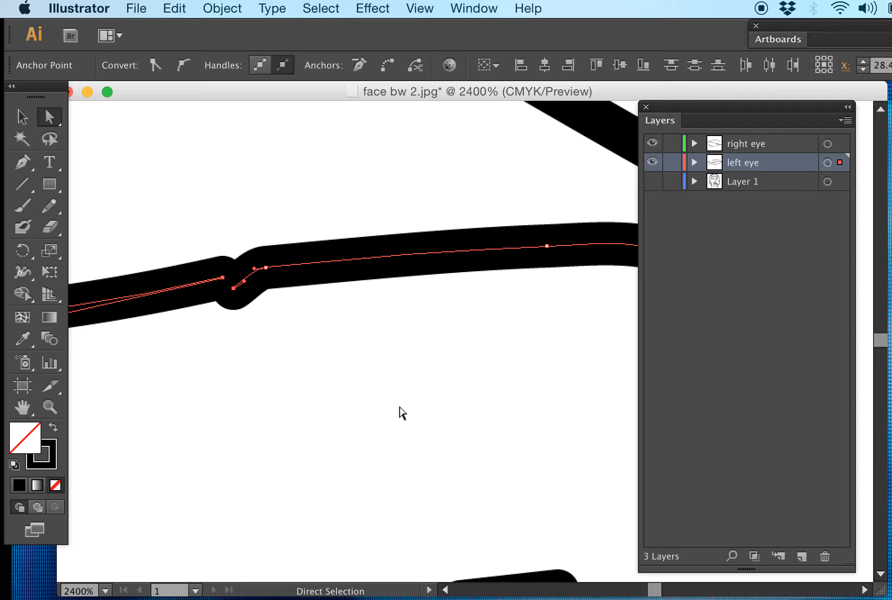
pyautogui.press('super')
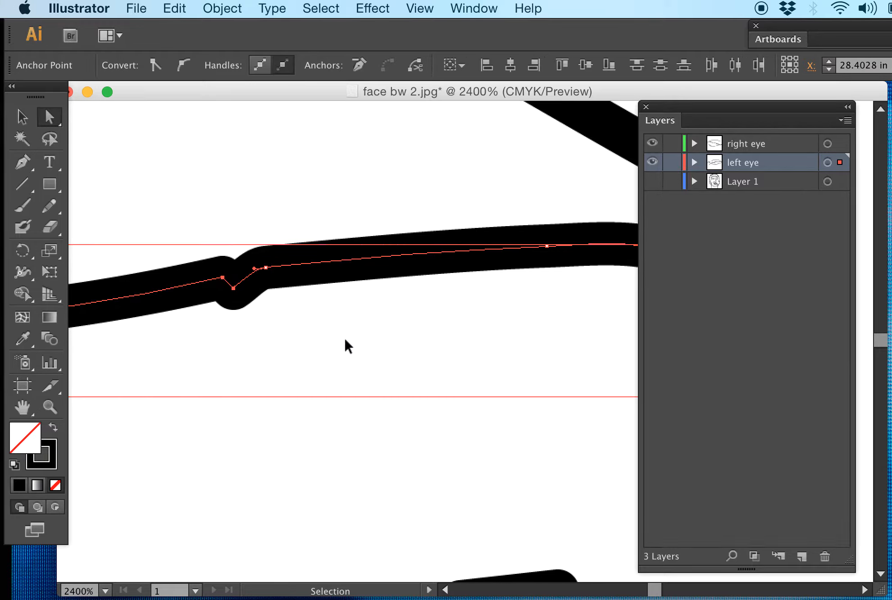
pyautogui.press('super+minus')
pyautogui.press('super+minus')
pyautogui.press('super+minus')
pyautogui.press('super+minus')
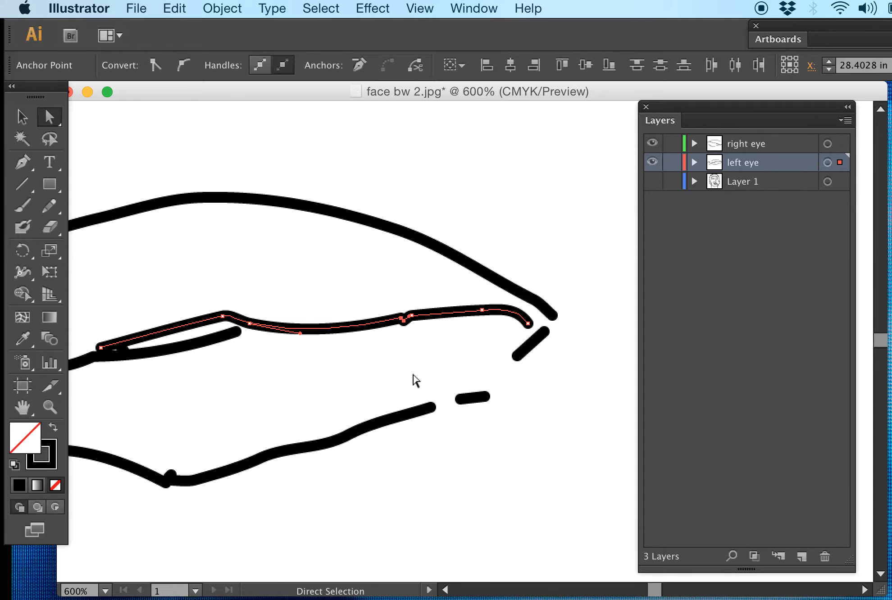
pyautogui.click(430, 367)
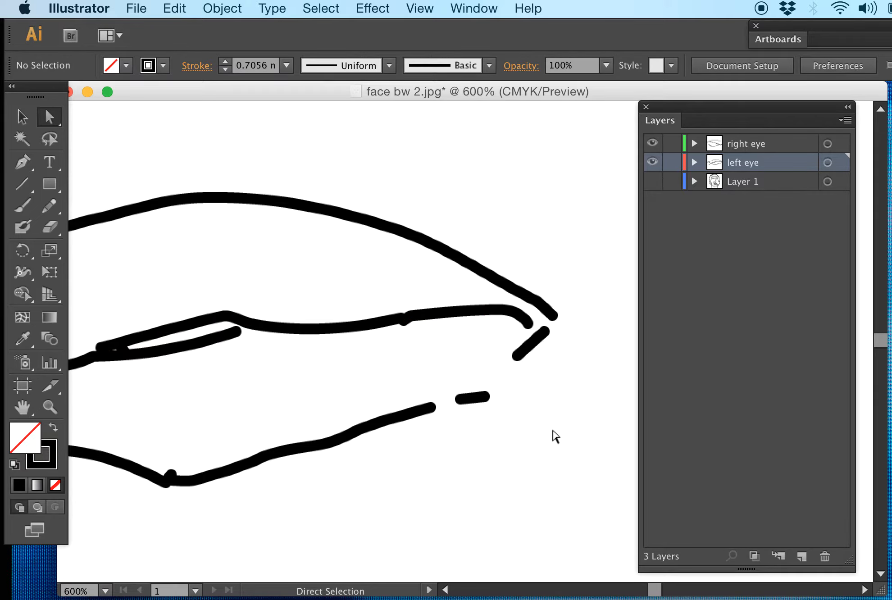
# Step: Delete the short stray dash beneath the outer end of the left eye's middle line
pyautogui.moveTo(209, 458); pyautogui.dragTo(453, 437)
pyautogui.moveTo(346, 390); pyautogui.dragTo(382, 422)
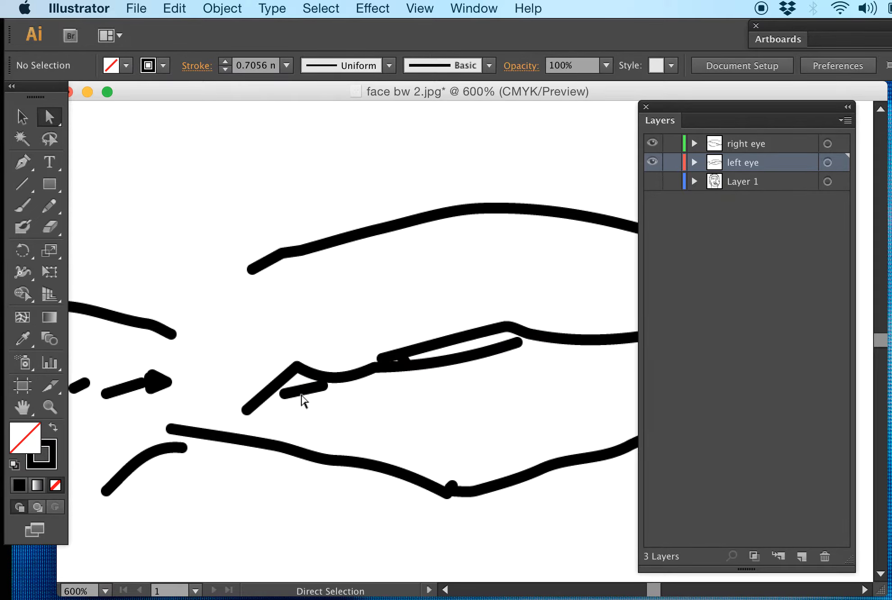
pyautogui.moveTo(324, 414); pyautogui.dragTo(294, 384)
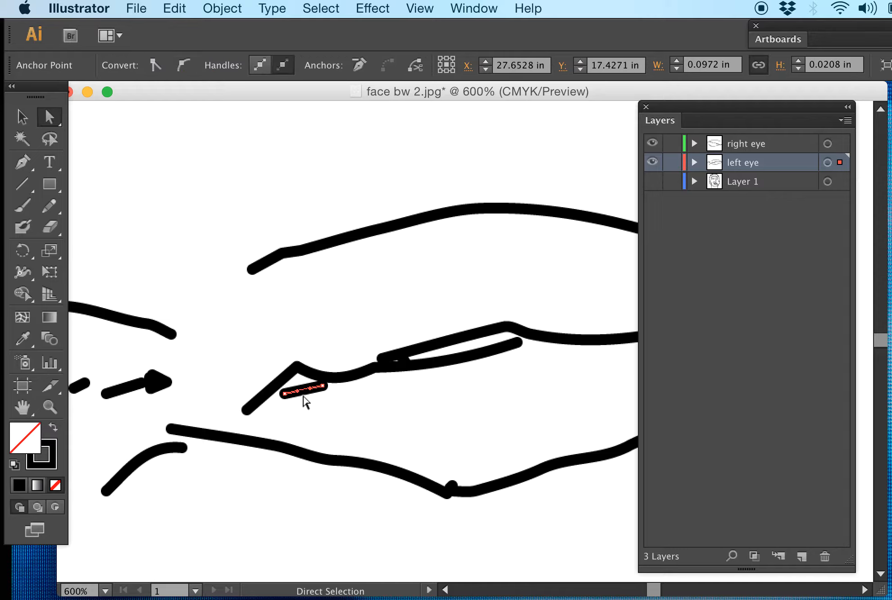
pyautogui.press('Delete')
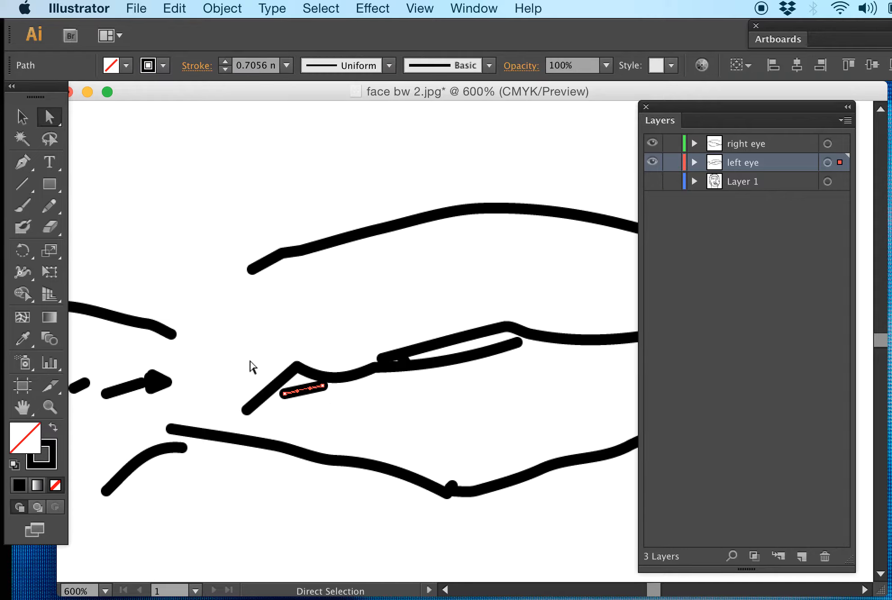
pyautogui.press('Delete')
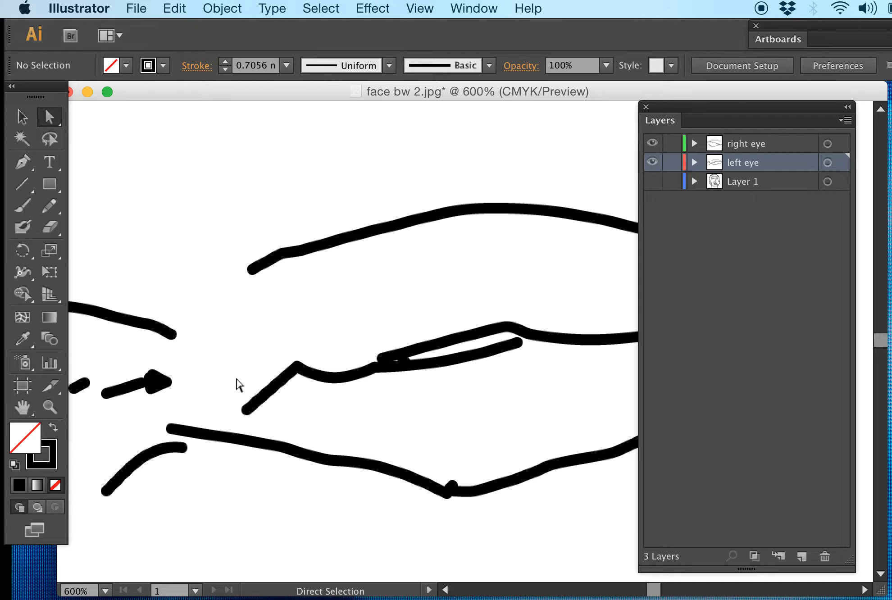
# Step: Select all of the left eye's paths and pick bright red as their stroke color
pyautogui.press('super+minus')
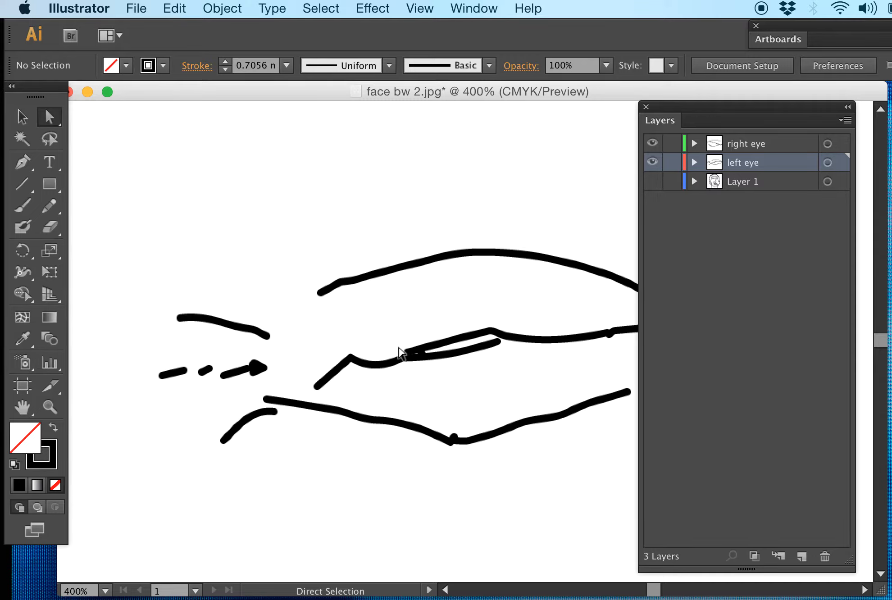
pyautogui.moveTo(404, 353); pyautogui.dragTo(289, 303)
pyautogui.press('super+minus')
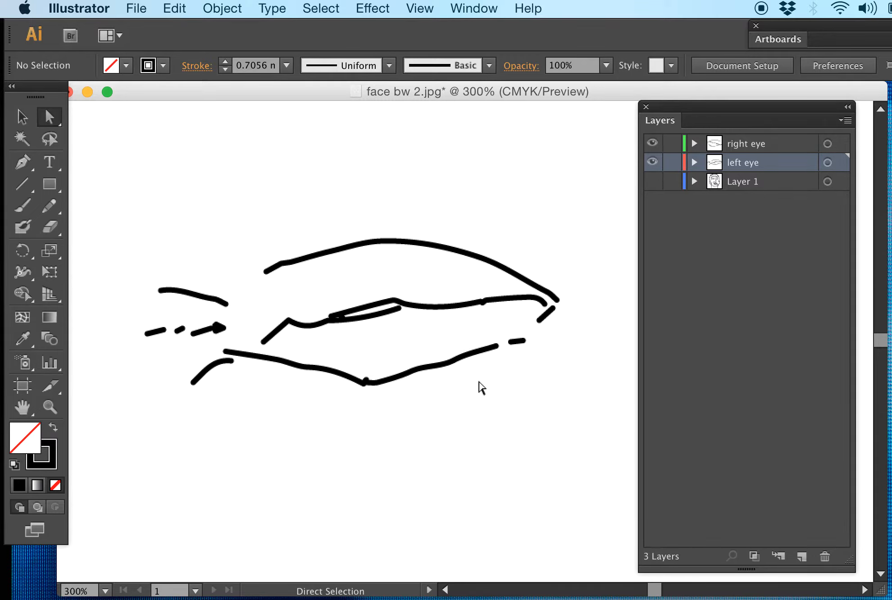
pyautogui.moveTo(564, 407)
pyautogui.mouseDown()
pyautogui.moveTo(163, 232)
pyautogui.moveTo(108, 233)
pyautogui.mouseUp()
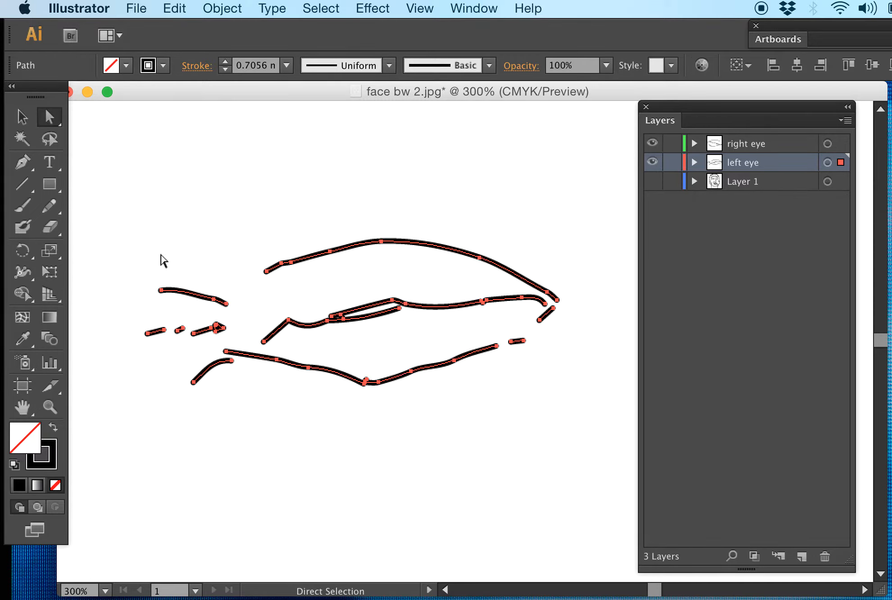
pyautogui.click(47, 451)
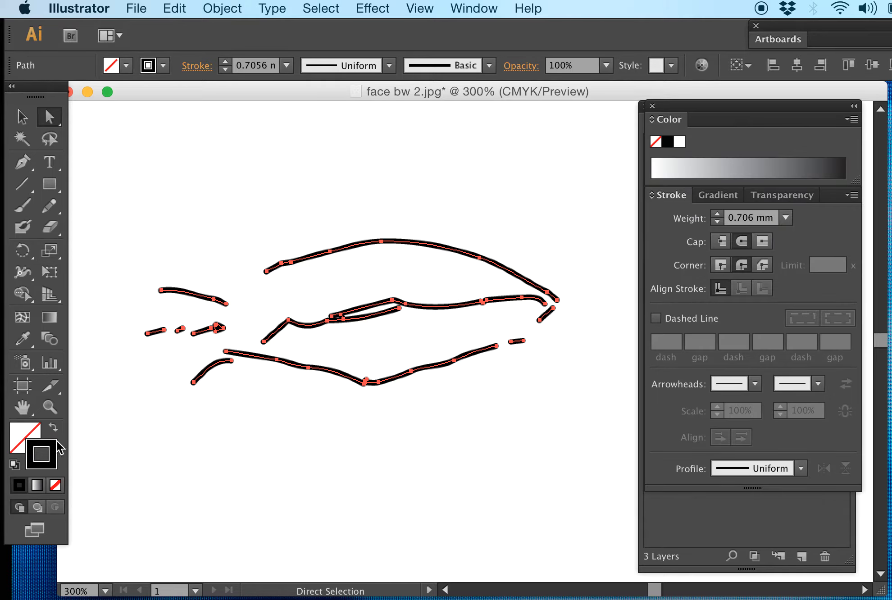
pyautogui.doubleClick(51, 446)
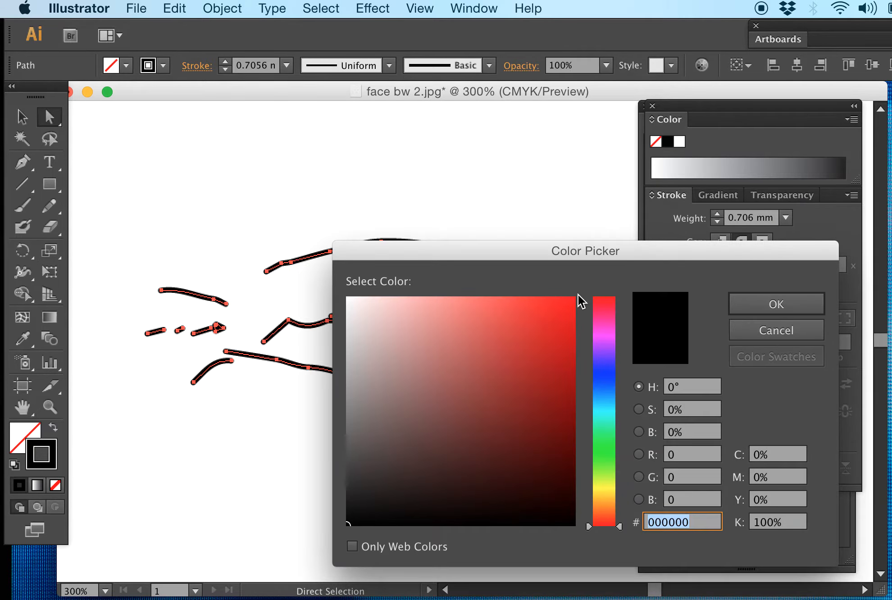
pyautogui.click(567, 302)
pyautogui.click(776, 304)
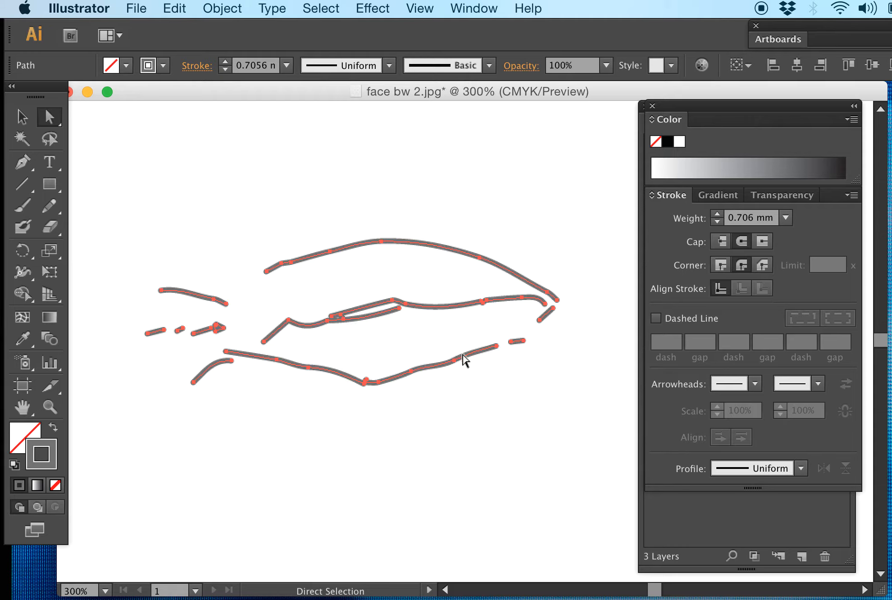
pyautogui.click(496, 376)
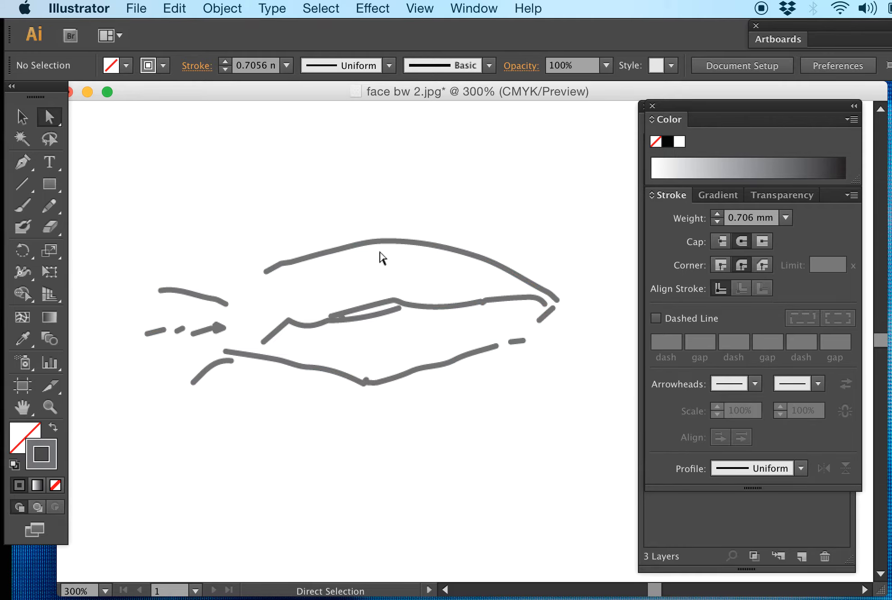
# Step: Select all of the left eye's paths and switch the document color mode from CMYK to RGB
pyautogui.moveTo(605, 399)
pyautogui.mouseDown()
pyautogui.moveTo(294, 233)
pyautogui.moveTo(150, 214)
pyautogui.mouseUp()
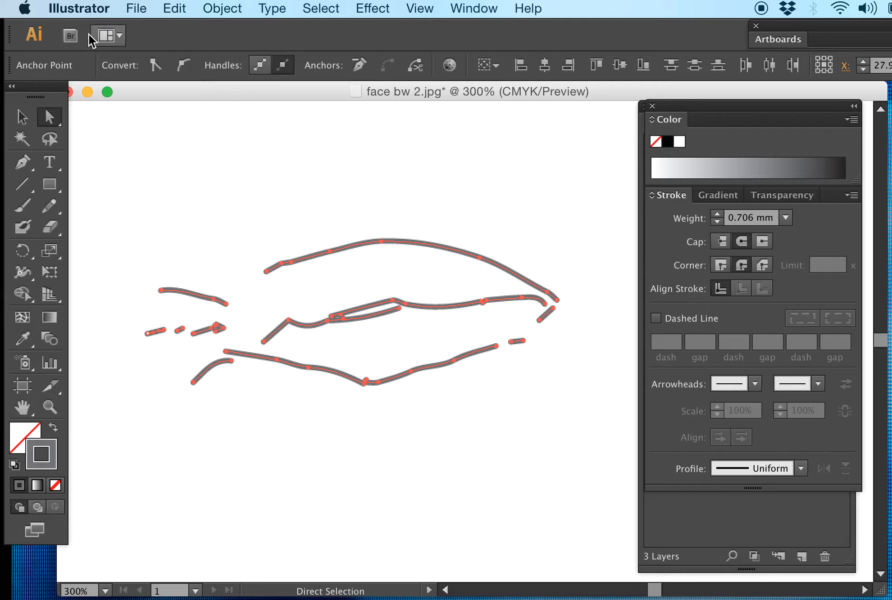
pyautogui.click(143, 7)
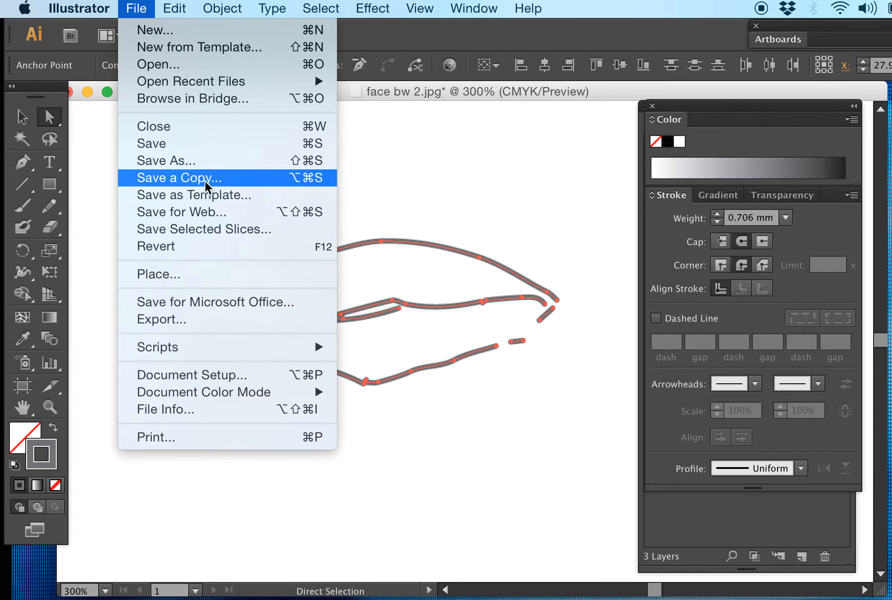
pyautogui.moveTo(240, 400)
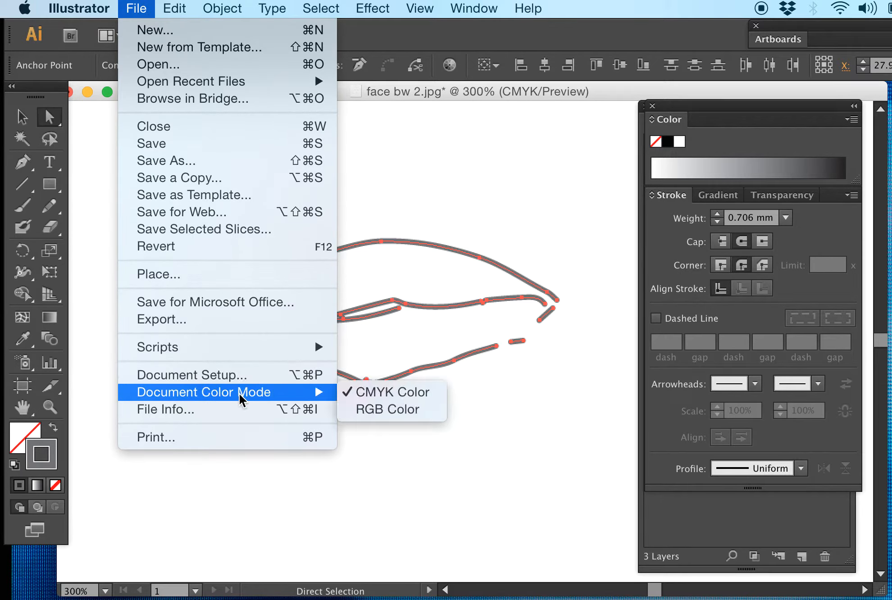
pyautogui.click(408, 411)
# Step: Reselect the left eye's paths, swap their fill and stroke and swap back, and try to set a bright red stroke color
pyautogui.moveTo(557, 403)
pyautogui.mouseDown()
pyautogui.moveTo(447, 293)
pyautogui.moveTo(134, 144)
pyautogui.mouseUp()
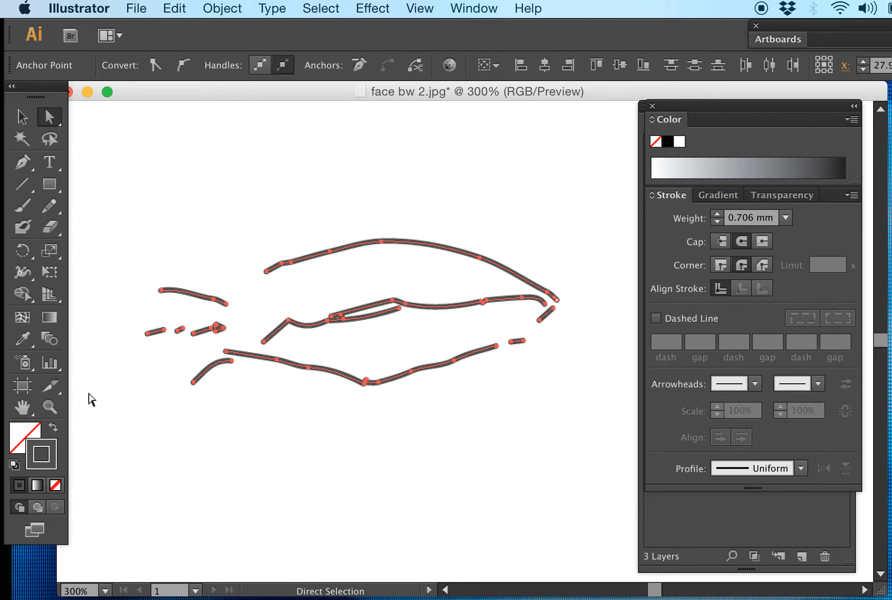
pyautogui.click(52, 428)
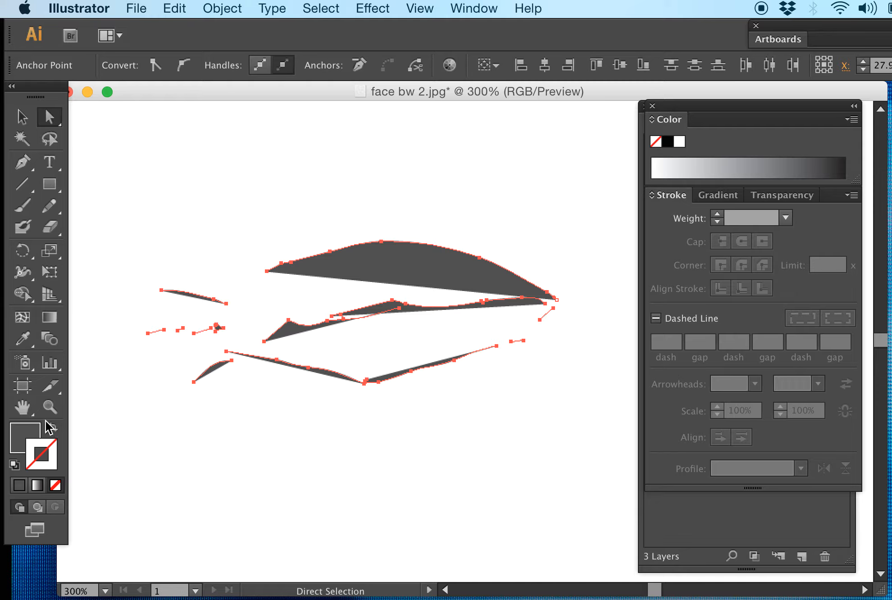
pyautogui.click(50, 427)
pyautogui.doubleClick(45, 450)
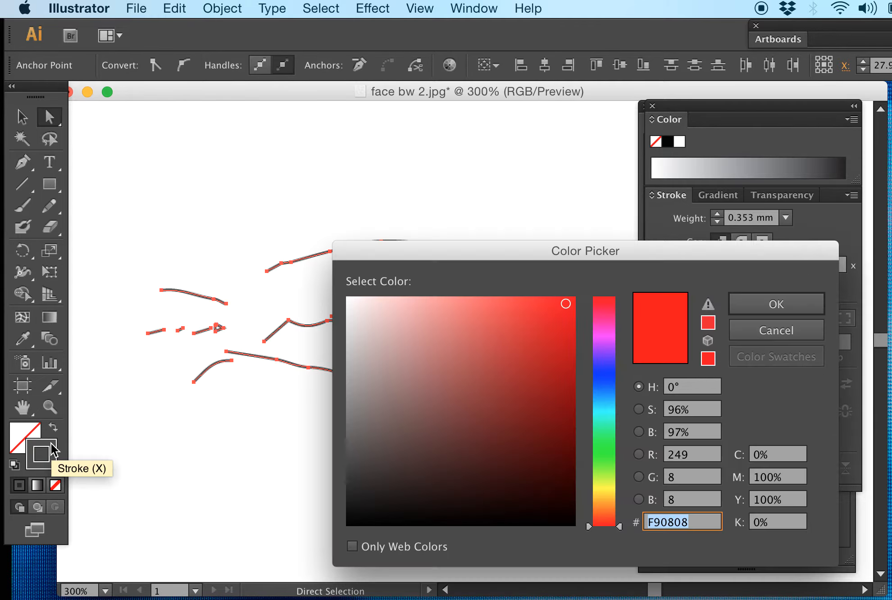
pyautogui.click(563, 306)
pyautogui.click(757, 305)
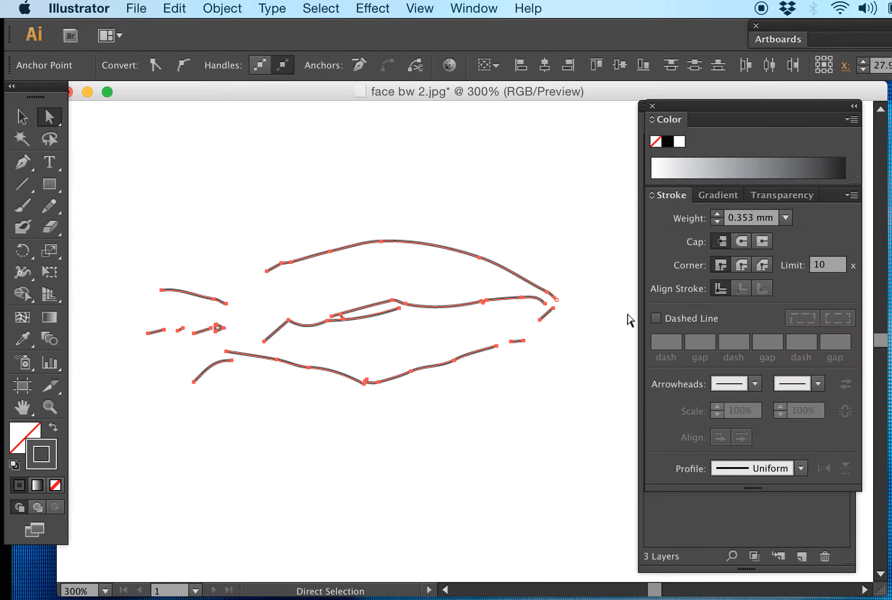
pyautogui.click(522, 399)
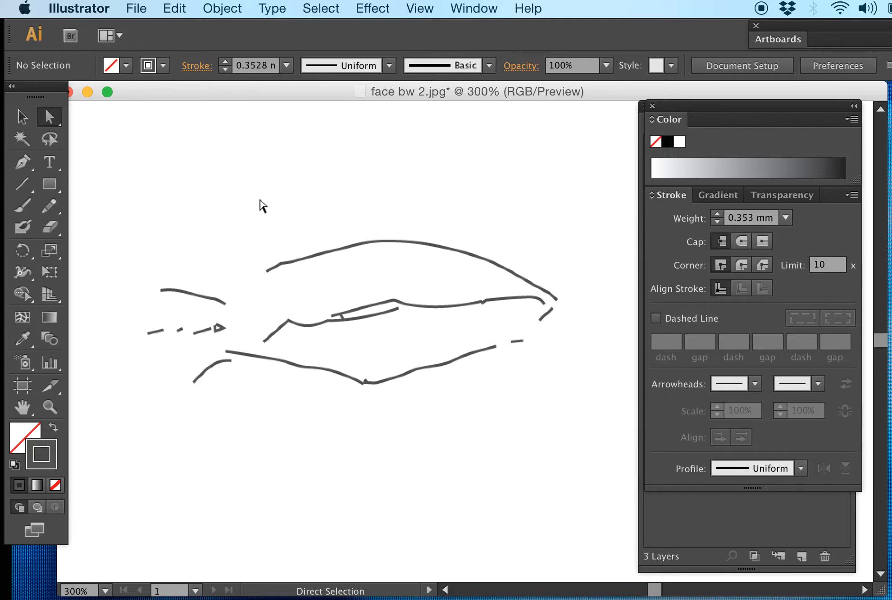
# Step: Select the whole left eye, change its color model from Grayscale to RGB with a red F40C0C stroke, and deselect
pyautogui.press('v')
pyautogui.moveTo(563, 434)
pyautogui.mouseDown()
pyautogui.moveTo(373, 283)
pyautogui.moveTo(111, 232)
pyautogui.mouseUp()
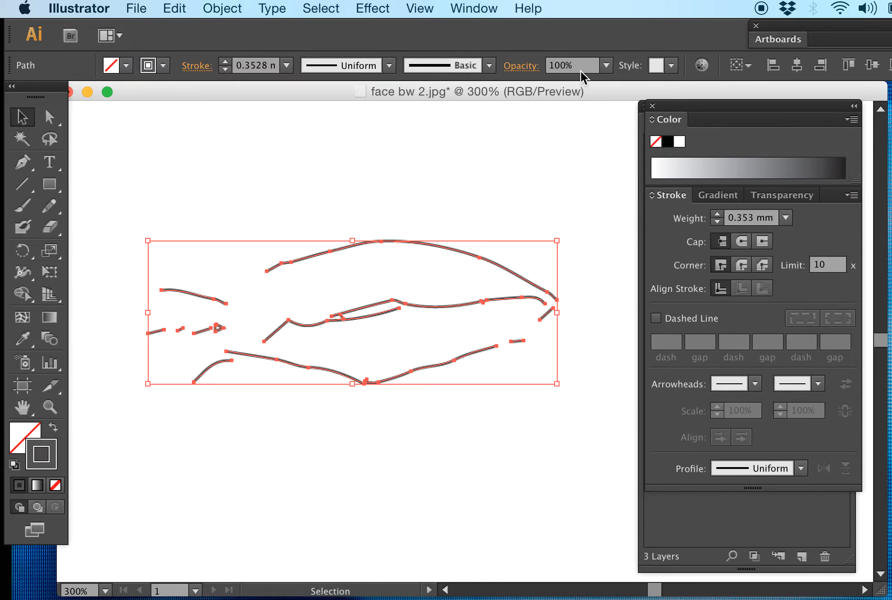
pyautogui.click(490, 8)
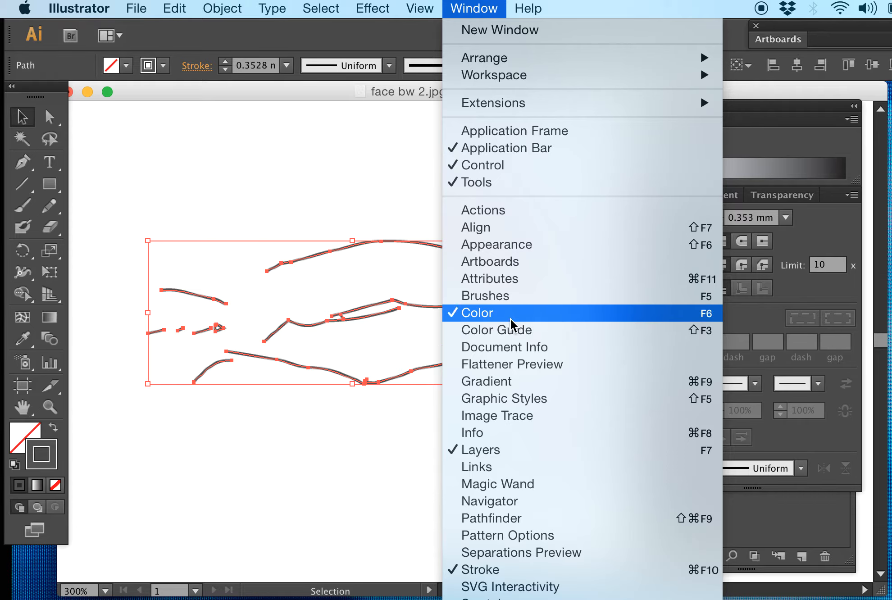
pyautogui.click(498, 313)
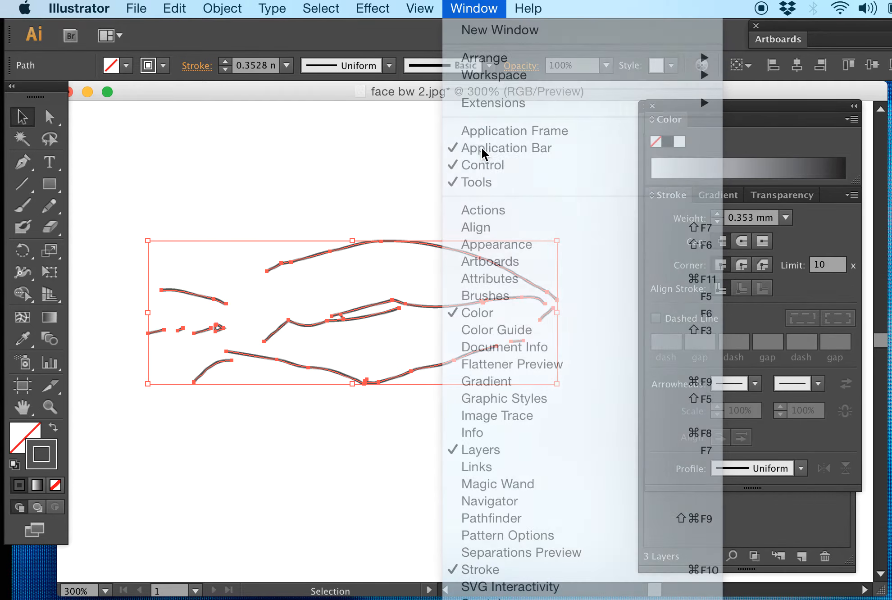
pyautogui.click(474, 8)
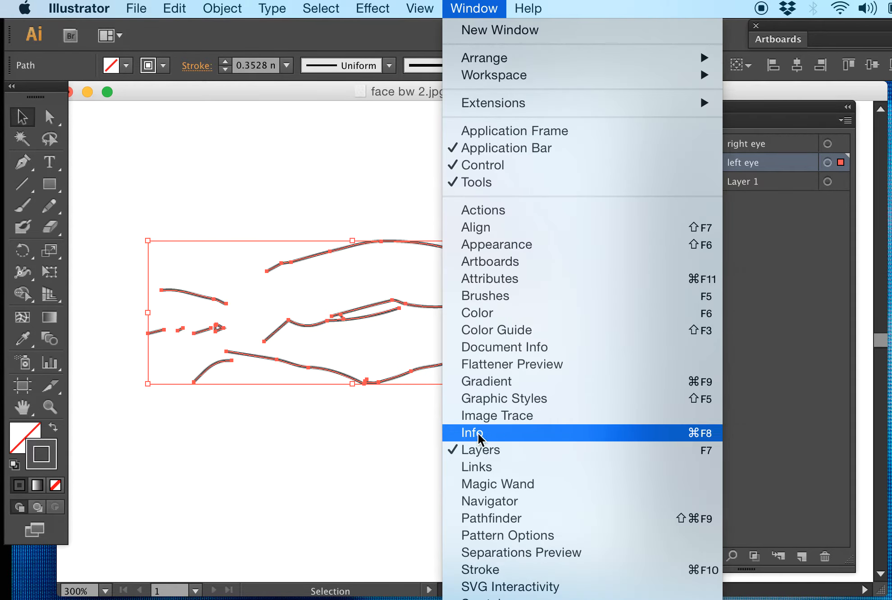
pyautogui.click(480, 313)
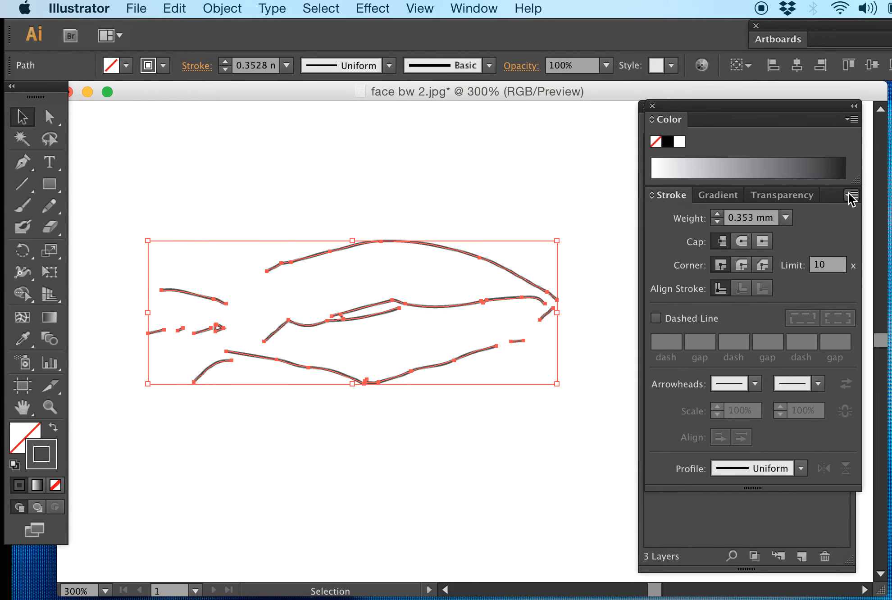
pyautogui.click(852, 120)
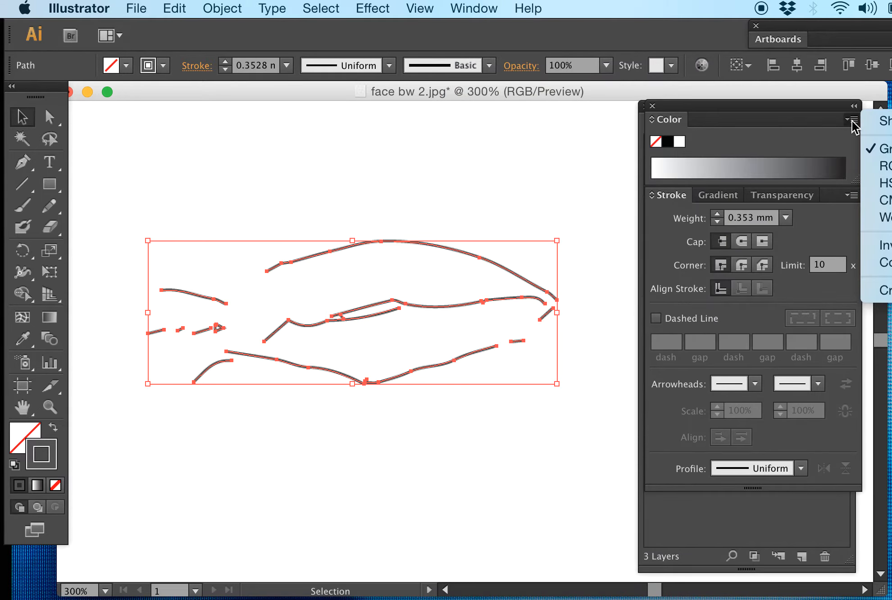
pyautogui.click(739, 116)
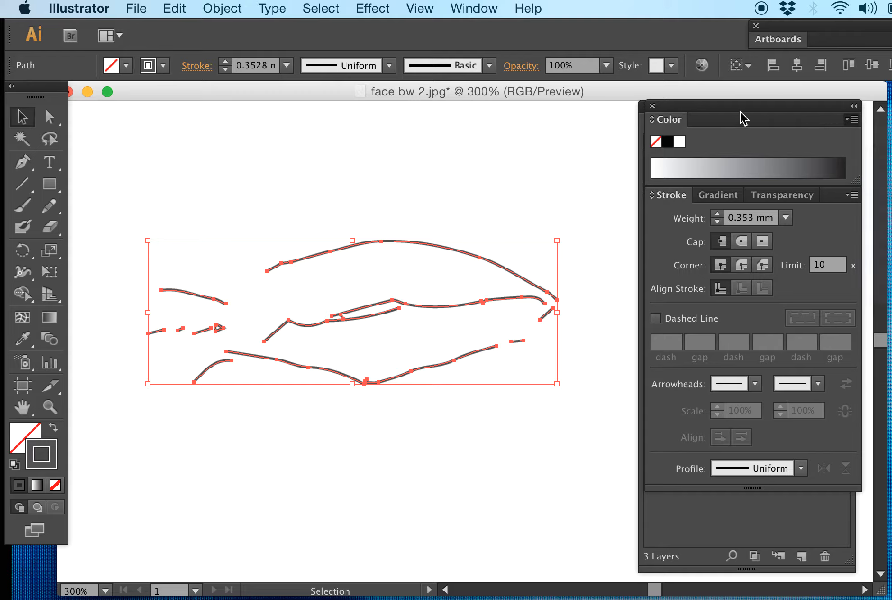
pyautogui.moveTo(726, 112); pyautogui.dragTo(644, 106)
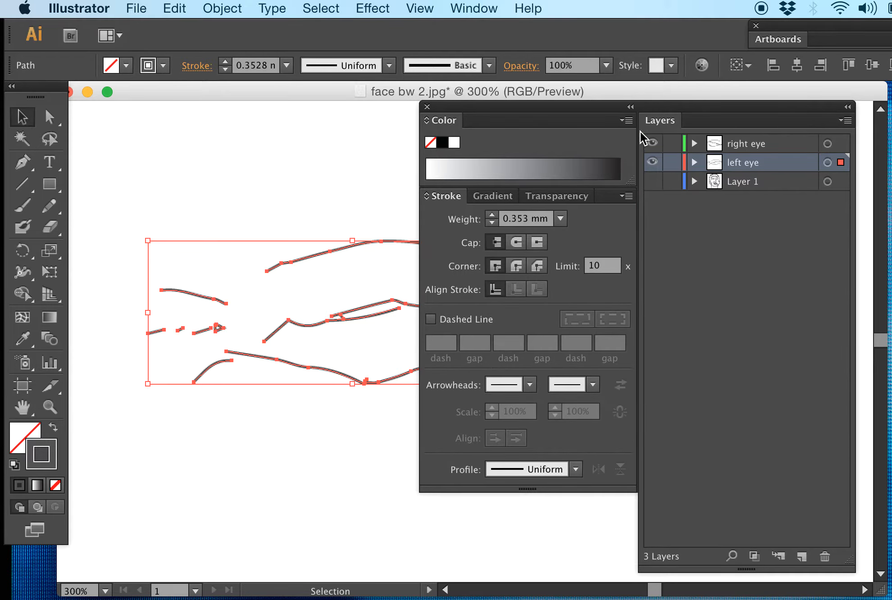
pyautogui.click(627, 120)
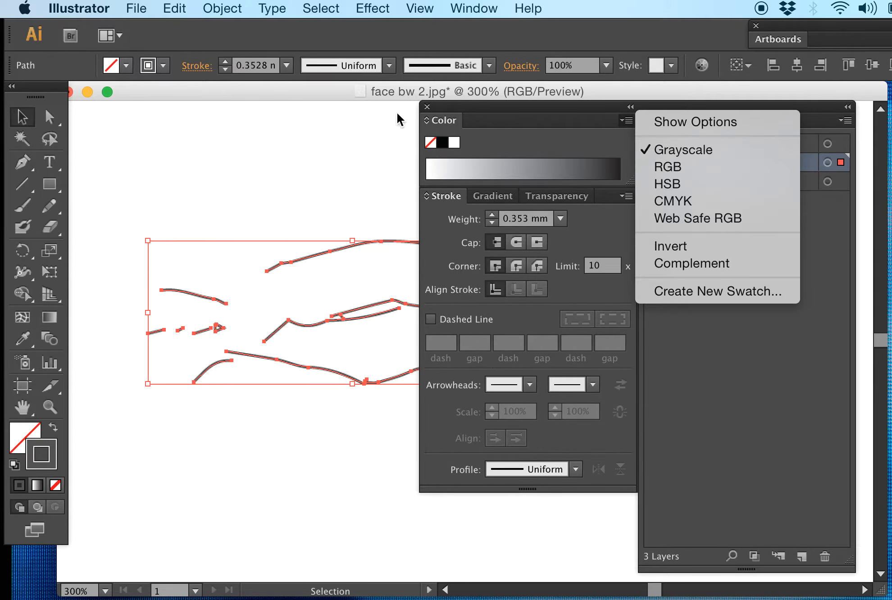
pyautogui.click(677, 167)
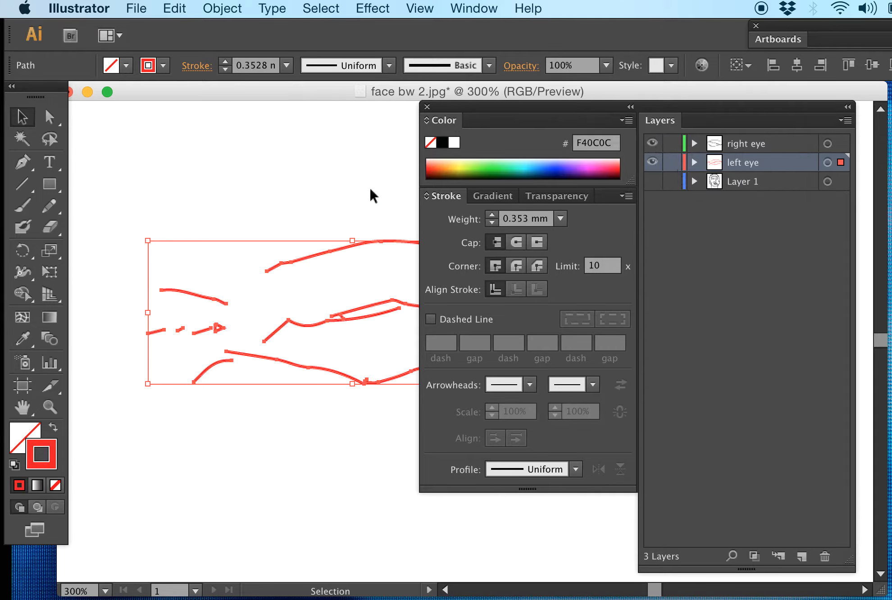
pyautogui.click(408, 142)
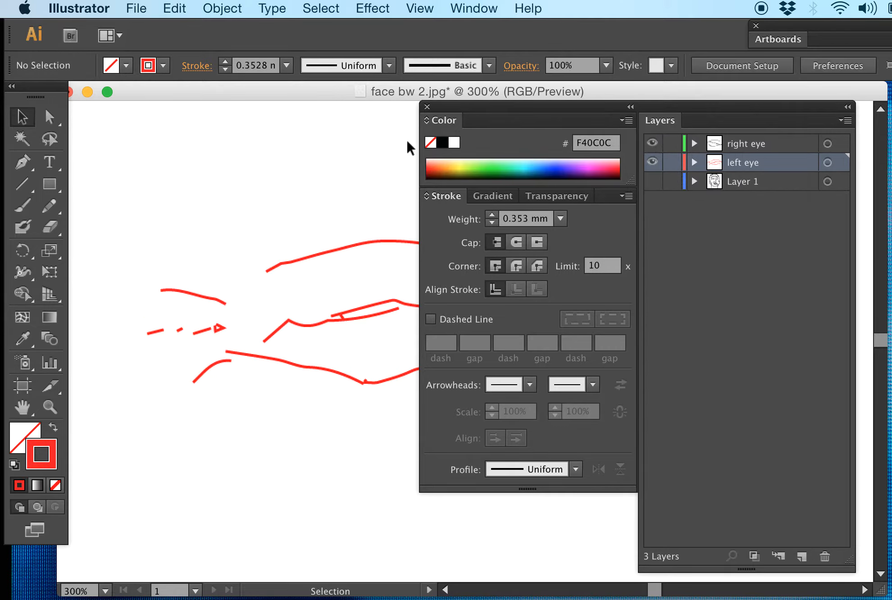
# Step: Reselect the left eye's paths, then close and reopen the Color, Stroke and Layers panel group and move it clear of the drawing
pyautogui.click(427, 107)
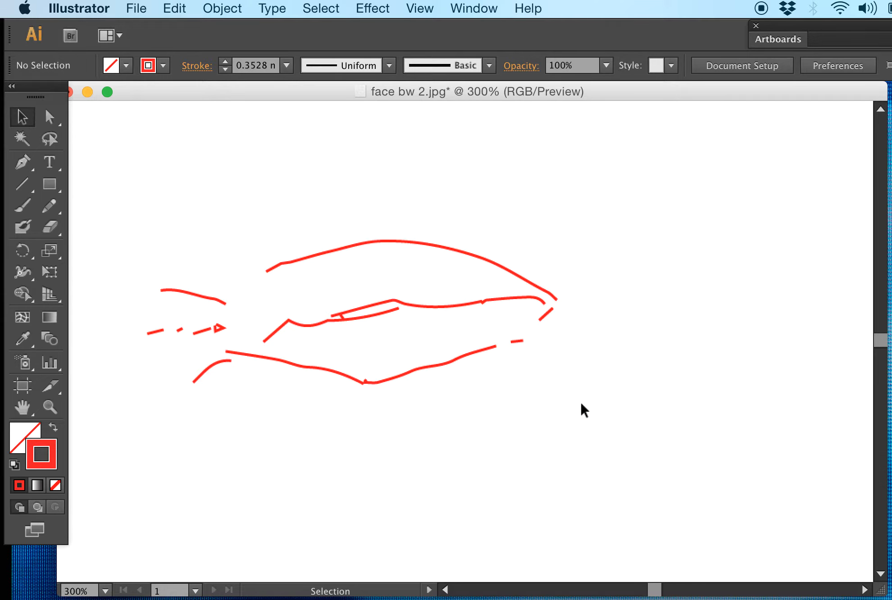
pyautogui.moveTo(581, 404); pyautogui.dragTo(133, 232)
pyautogui.click(480, 7)
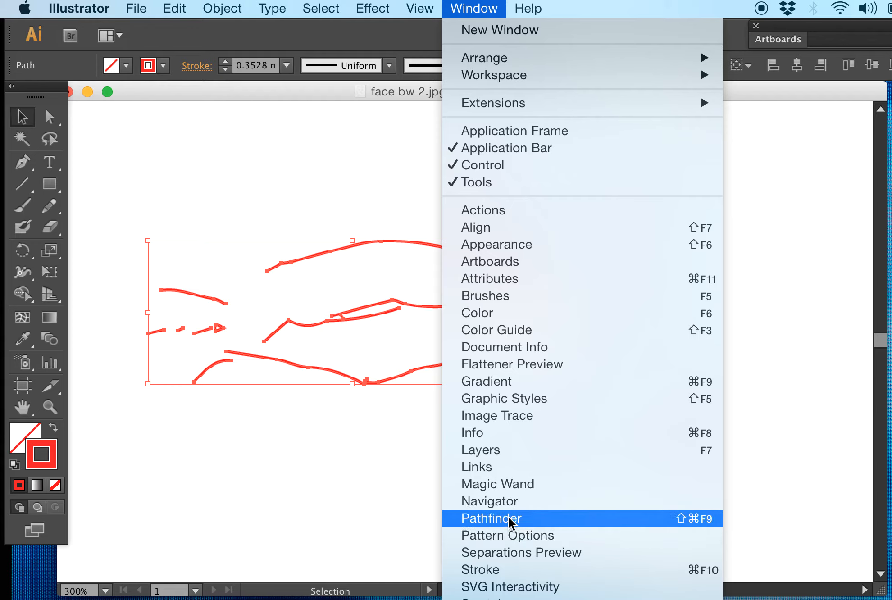
pyautogui.click(495, 452)
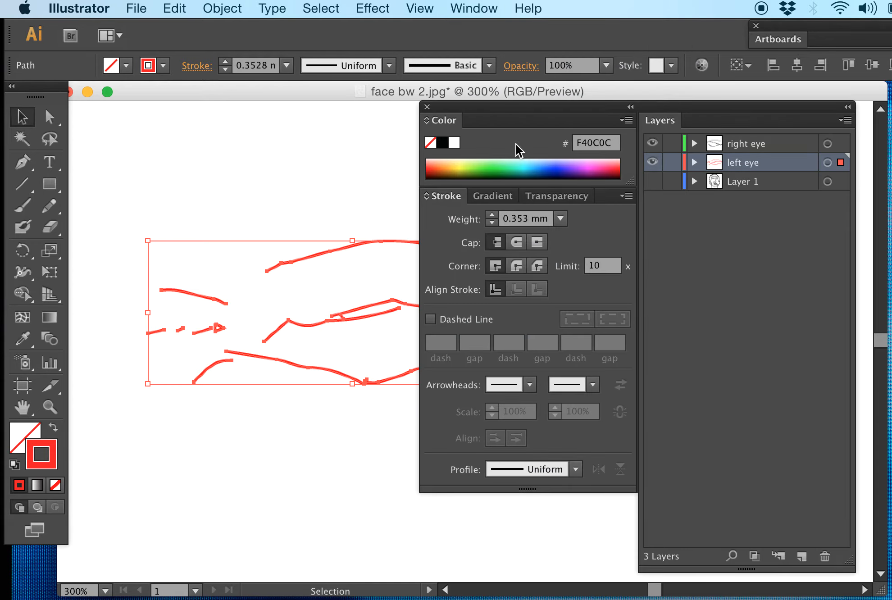
pyautogui.click(428, 107)
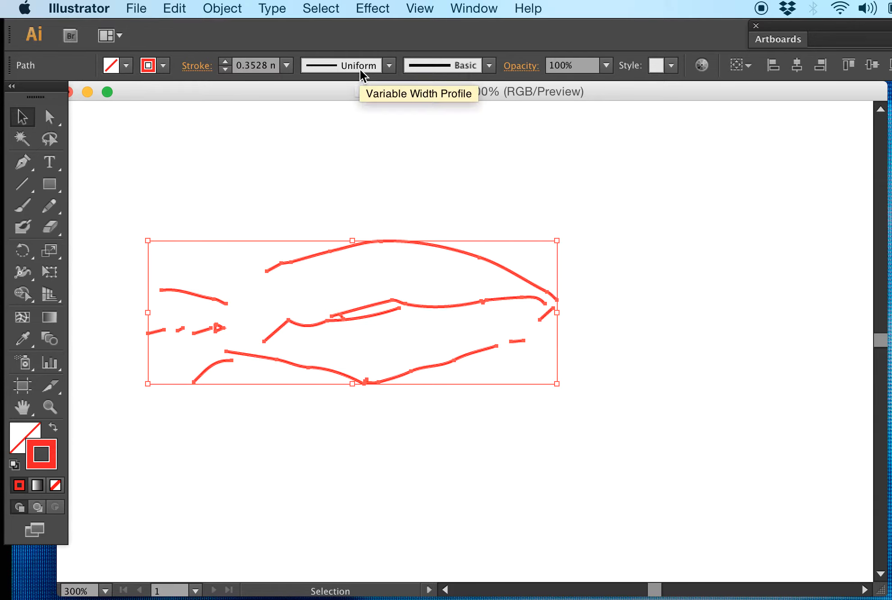
pyautogui.click(420, 8)
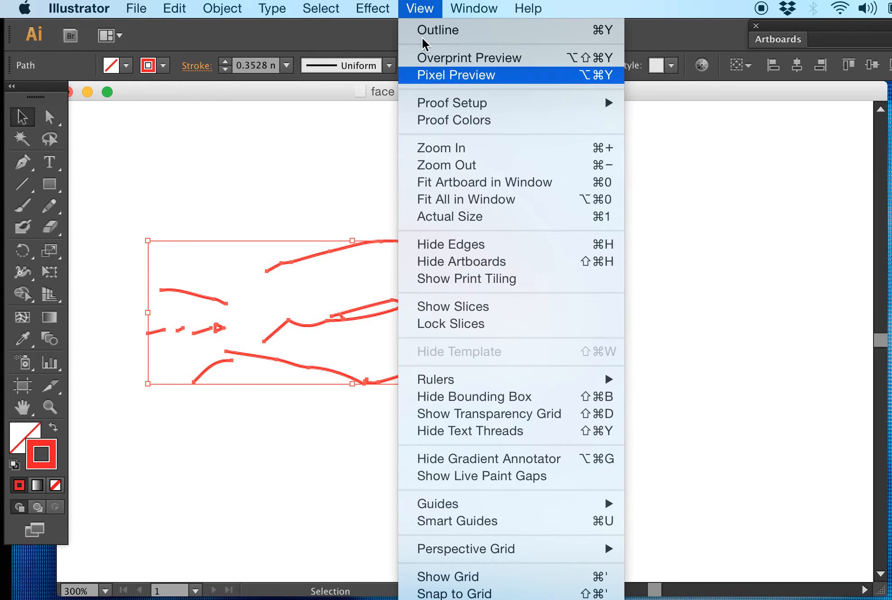
pyautogui.moveTo(494, 10)
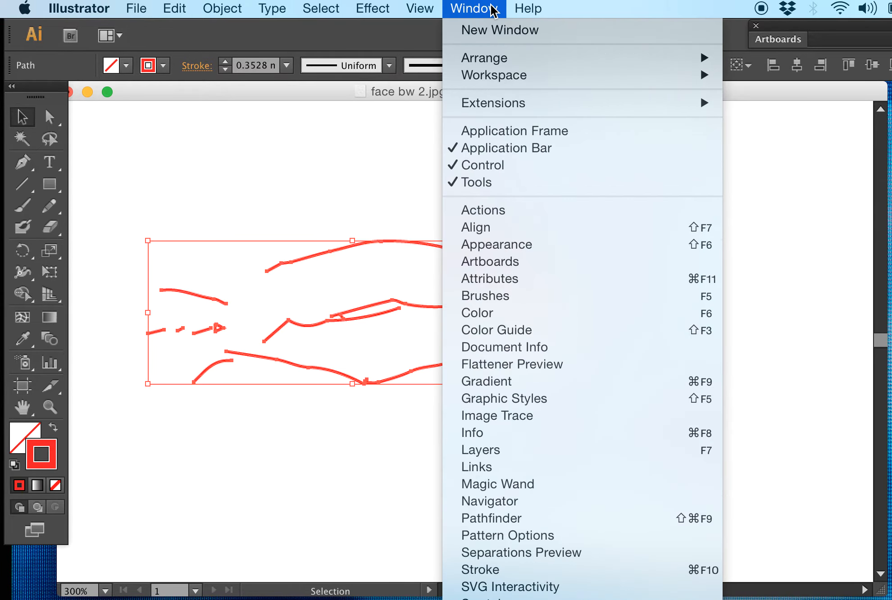
pyautogui.click(460, 451)
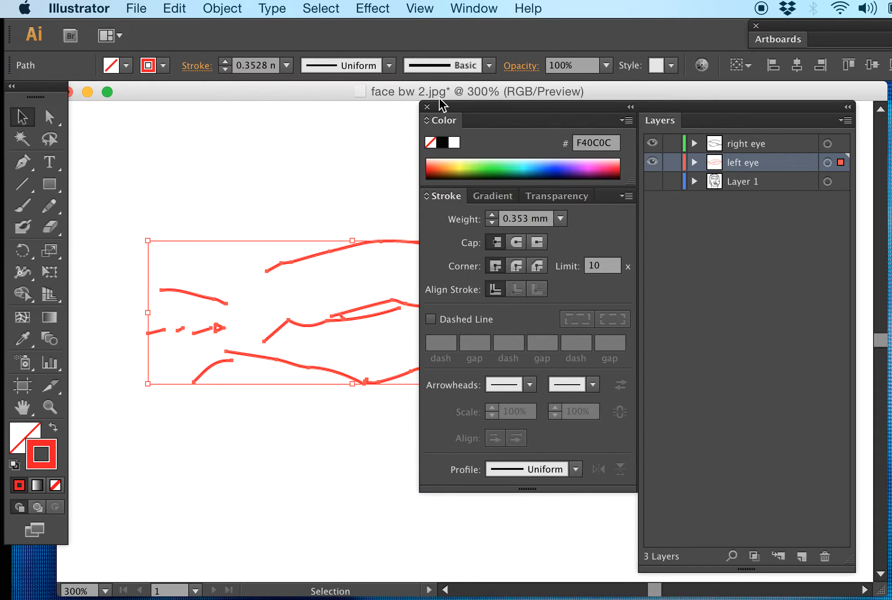
pyautogui.moveTo(471, 110); pyautogui.dragTo(645, 113)
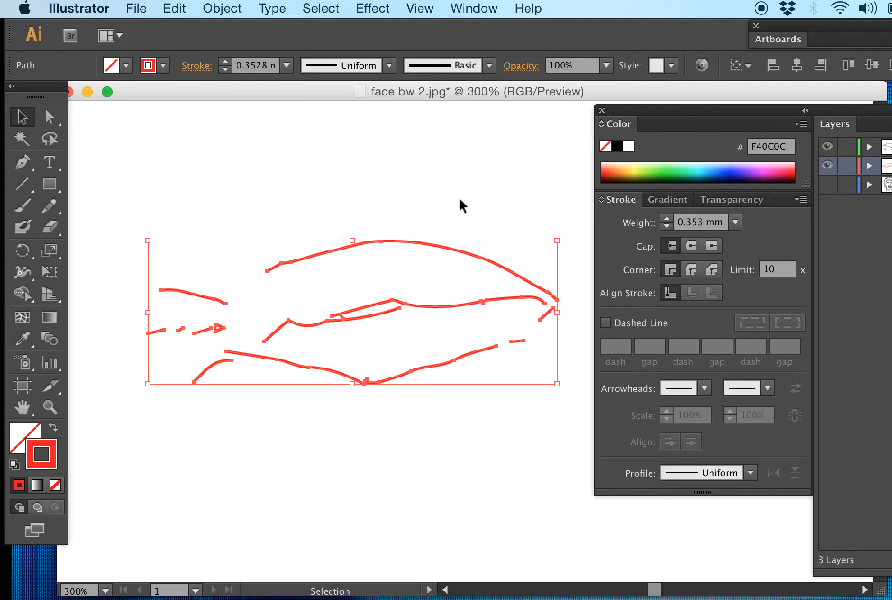
# Step: Select the left eye's long upper, middle and lower lines, set their stroke color to green 0FF22F, and deselect
pyautogui.moveTo(435, 197); pyautogui.dragTo(257, 421)
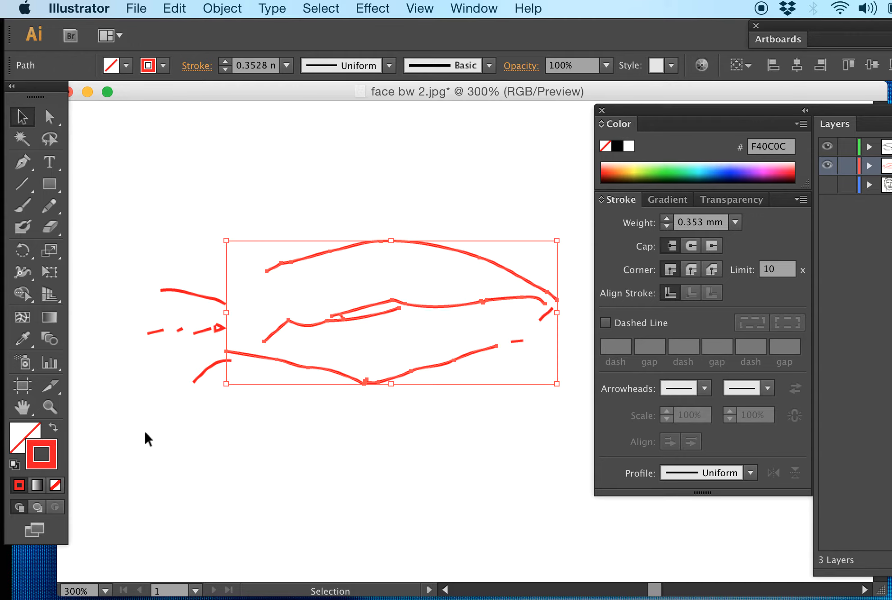
pyautogui.doubleClick(57, 459)
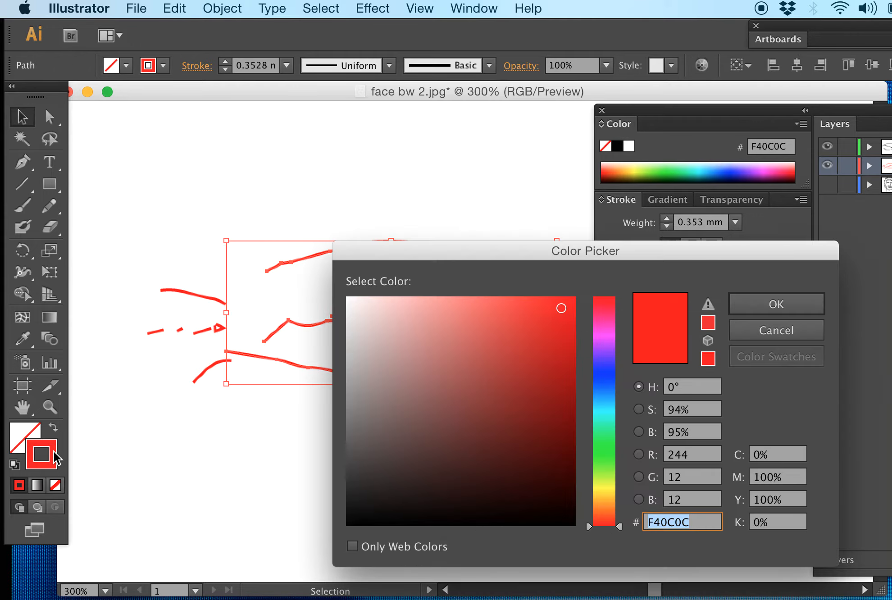
pyautogui.click(603, 446)
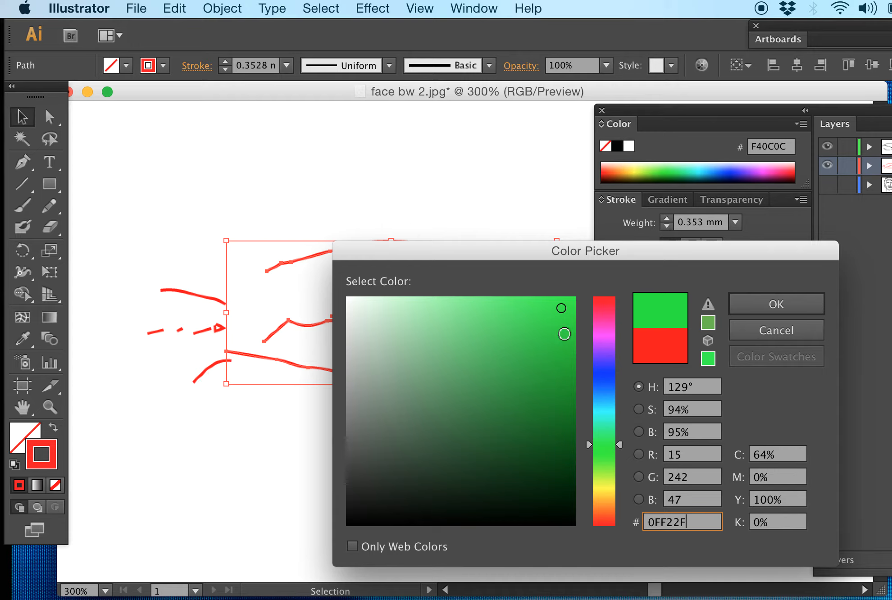
pyautogui.click(766, 304)
pyautogui.click(485, 217)
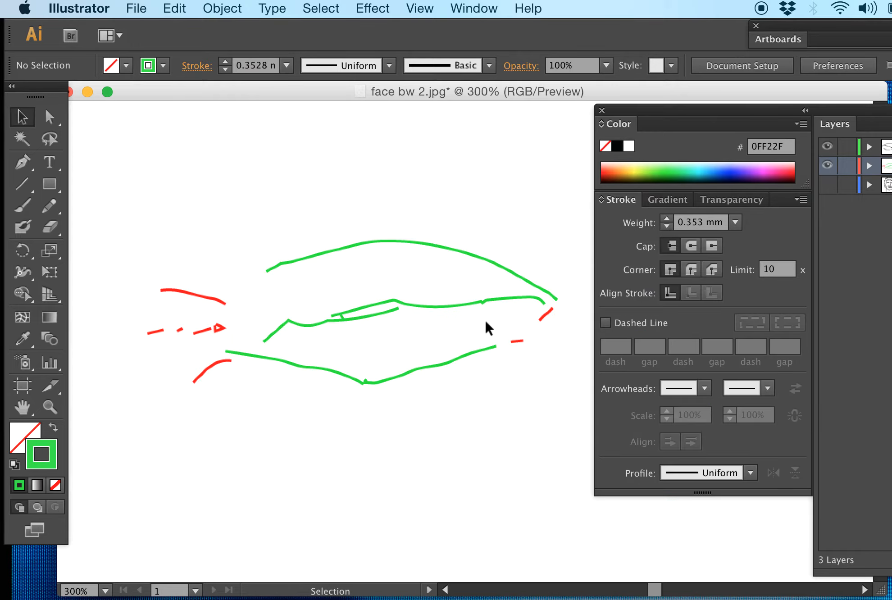
# Step: Hide and lock the "right eye" layer so that only the left eye's paths can be selected
pyautogui.press('super+a')
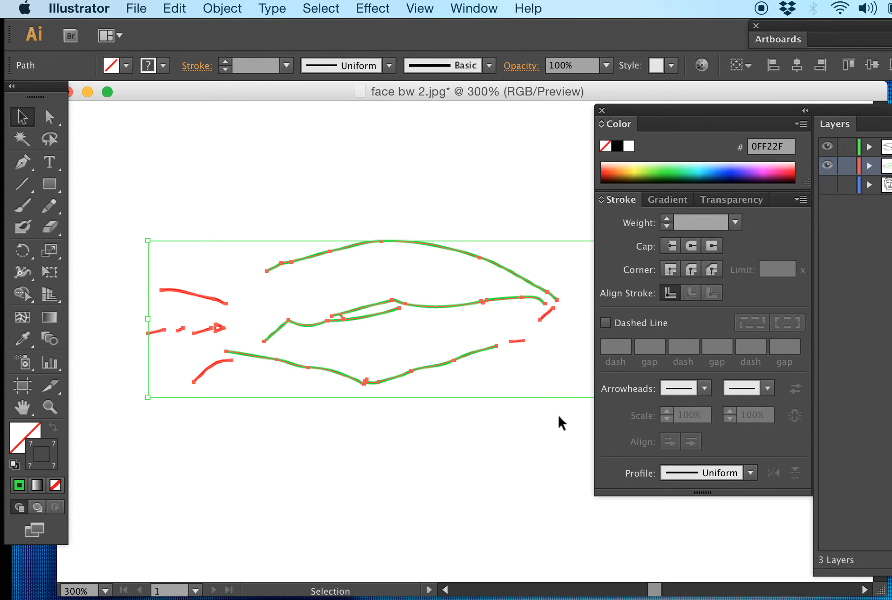
pyautogui.moveTo(547, 441); pyautogui.dragTo(232, 221)
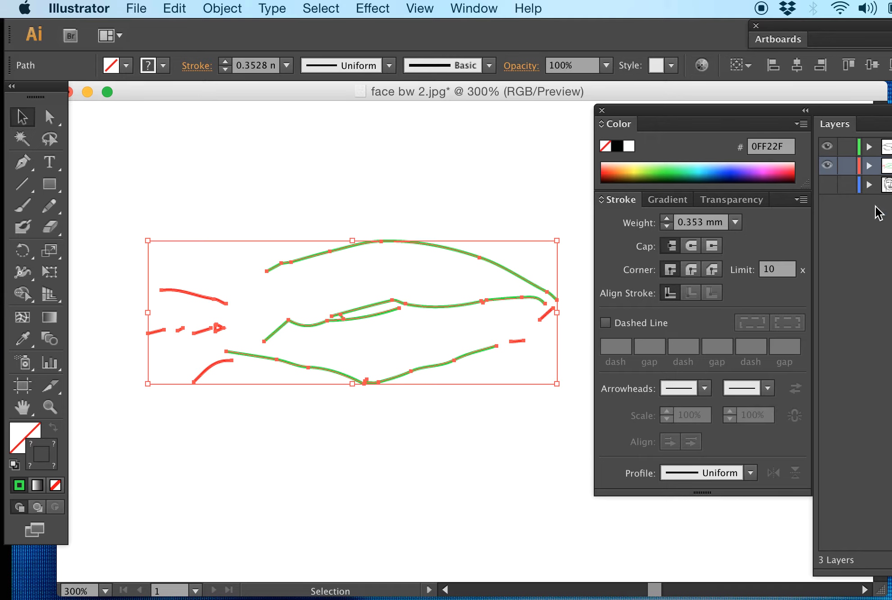
pyautogui.moveTo(866, 113); pyautogui.dragTo(694, 106)
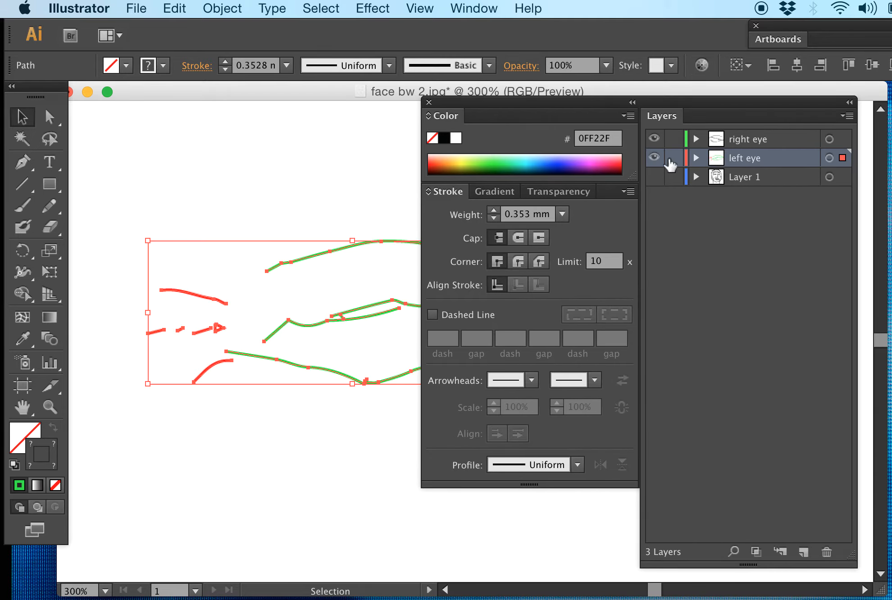
pyautogui.click(656, 140)
pyautogui.click(673, 158)
pyautogui.click(674, 138)
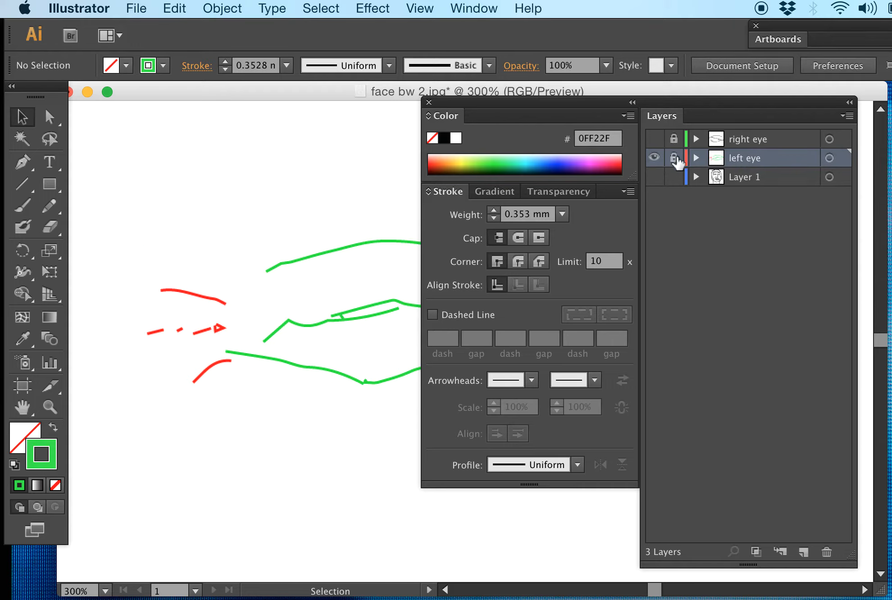
# Step: Show the "right eye" layer again and move the Color, Stroke and Layers panel group clear of the left eye
pyautogui.click(656, 140)
pyautogui.moveTo(517, 110); pyautogui.dragTo(814, 127)
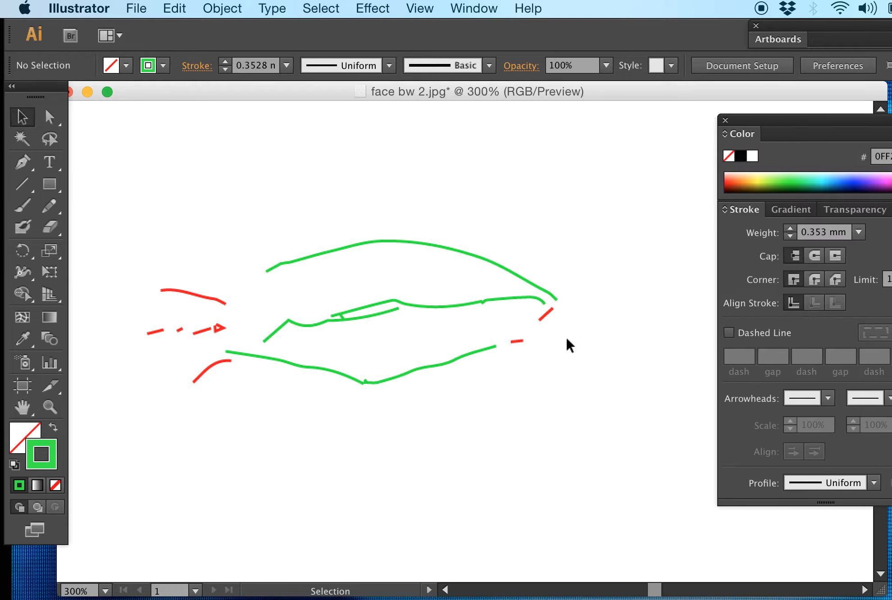
# Step: Try a previewed Gaussian Blur with a radius below 9.5 pixels on all of the left eye's paths, and undo it
pyautogui.moveTo(573, 397)
pyautogui.mouseDown()
pyautogui.moveTo(405, 312)
pyautogui.moveTo(155, 234)
pyautogui.moveTo(132, 237)
pyautogui.mouseUp()
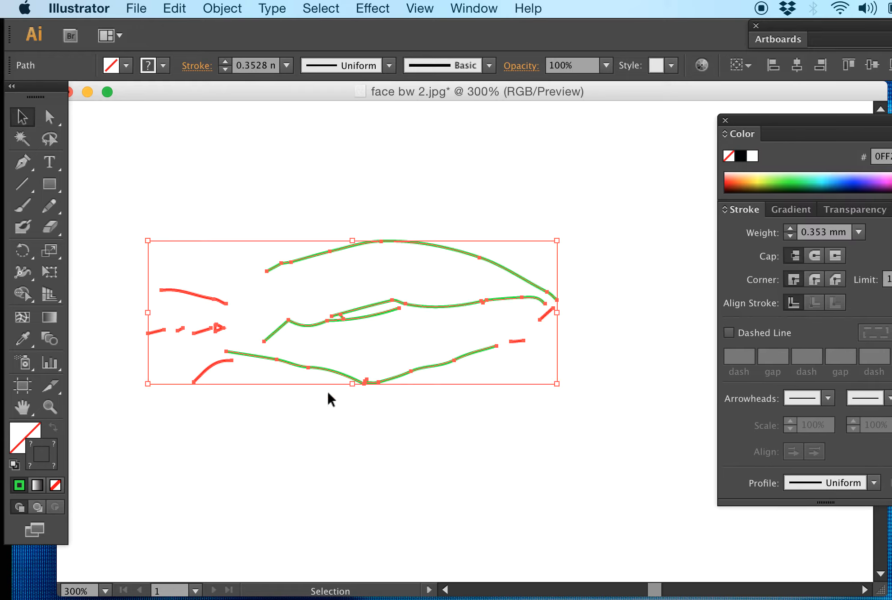
pyautogui.click(396, 8)
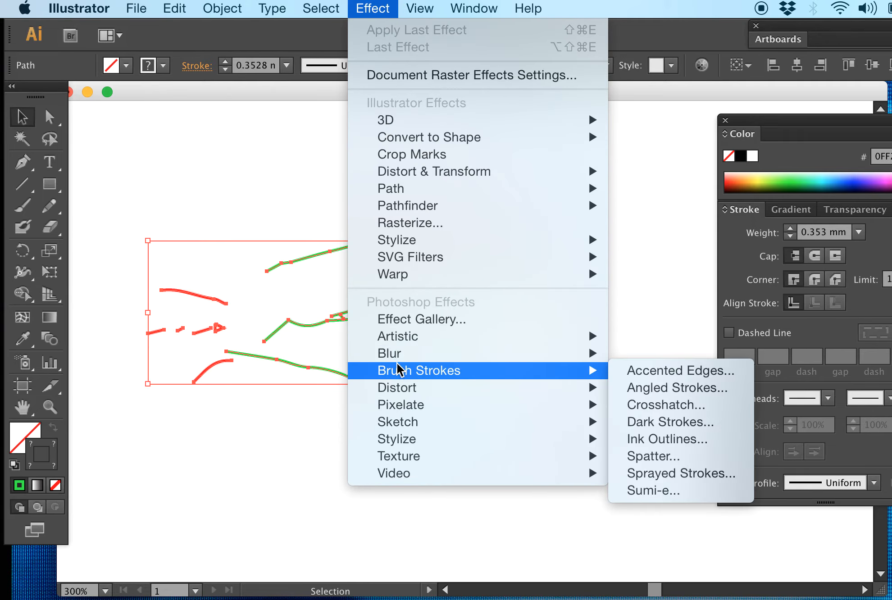
pyautogui.moveTo(398, 356)
pyautogui.click(685, 354)
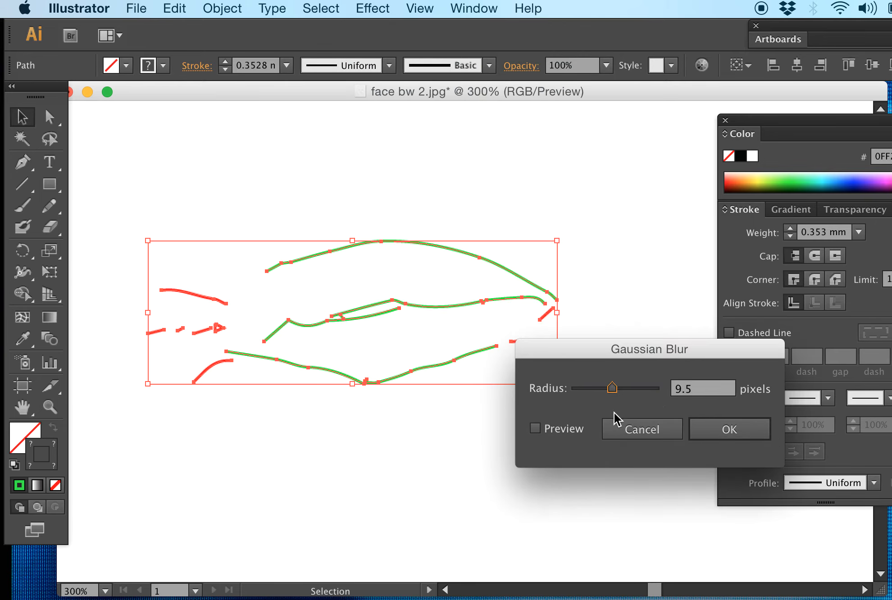
pyautogui.click(537, 429)
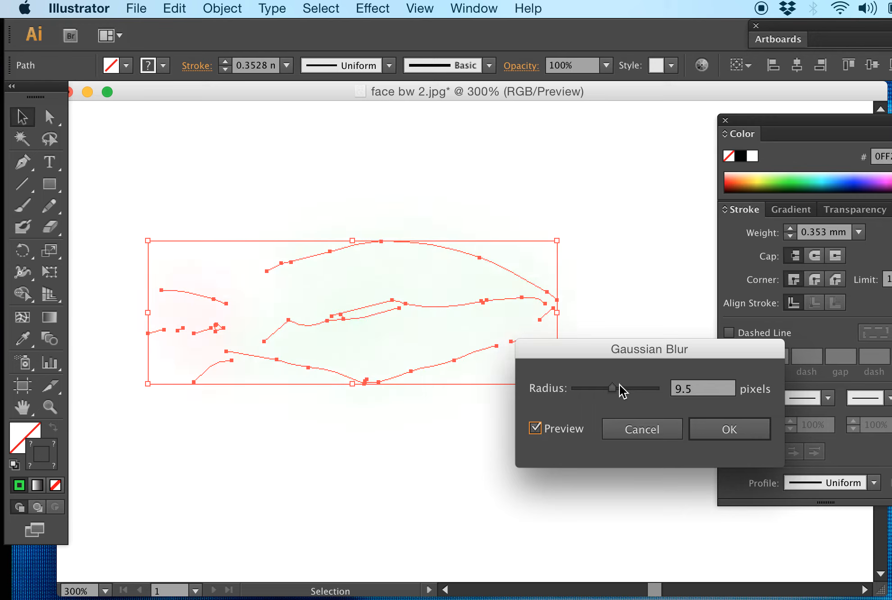
pyautogui.moveTo(620, 386); pyautogui.dragTo(585, 390)
pyautogui.click(734, 425)
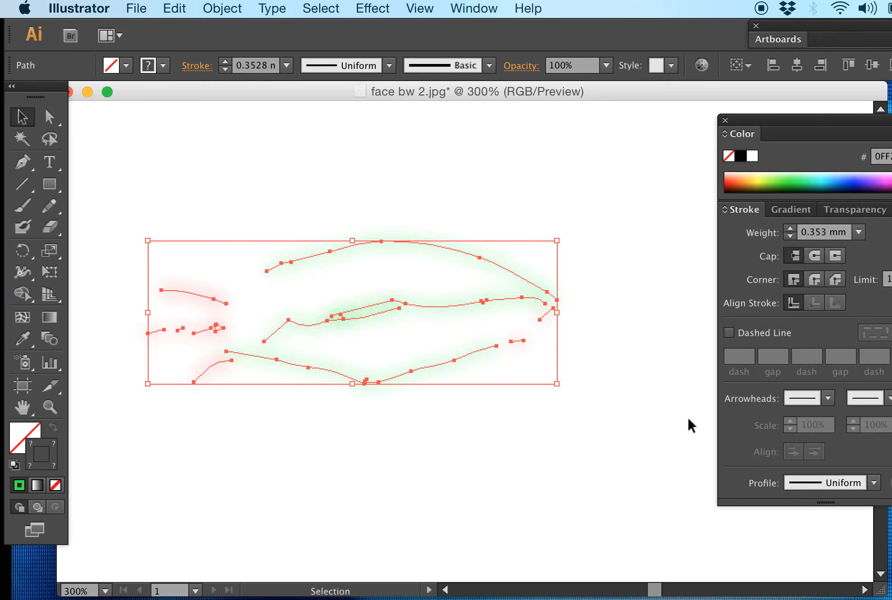
pyautogui.click(655, 399)
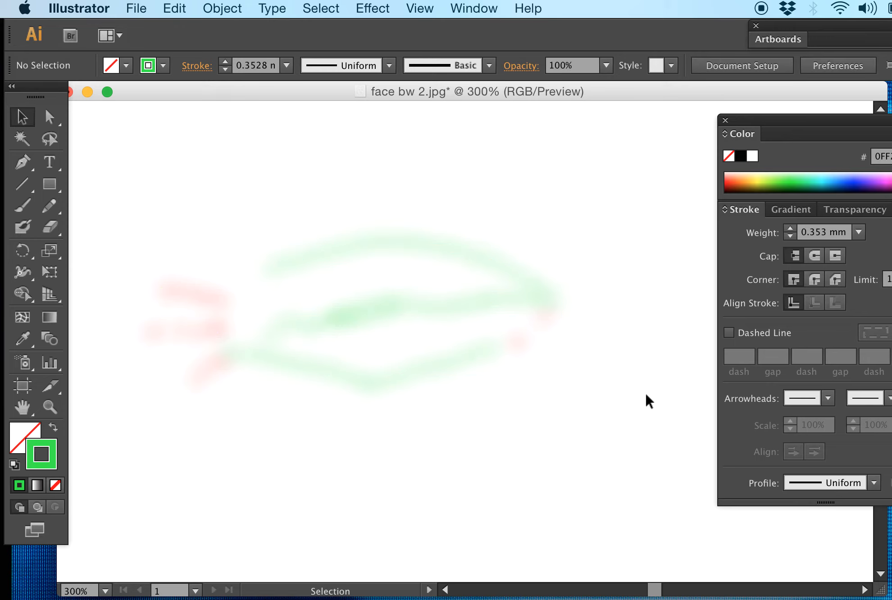
pyautogui.press('super+z')
pyautogui.press('super+z')
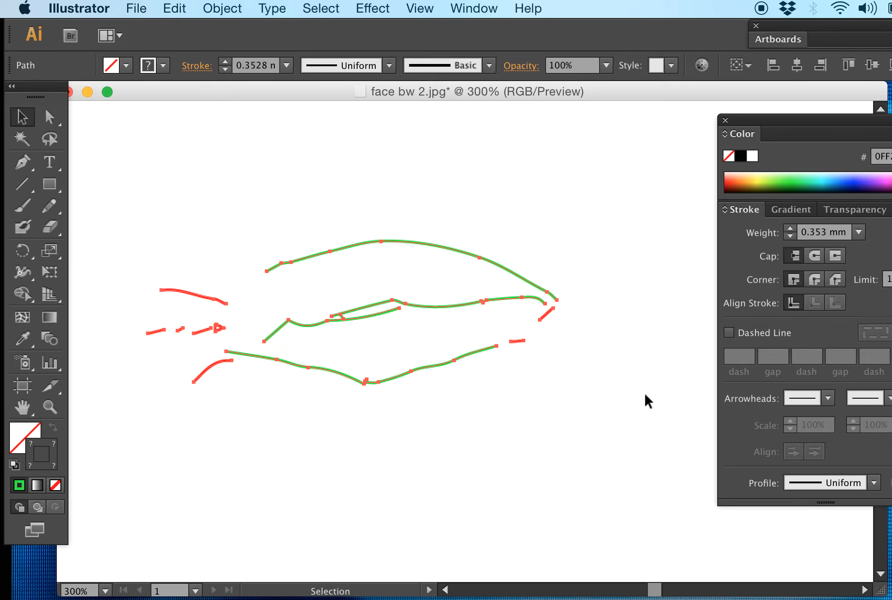
# Step: Try the Crystallize effect with a cell size well above 10 on the left eye's paths, and undo it
pyautogui.click(396, 8)
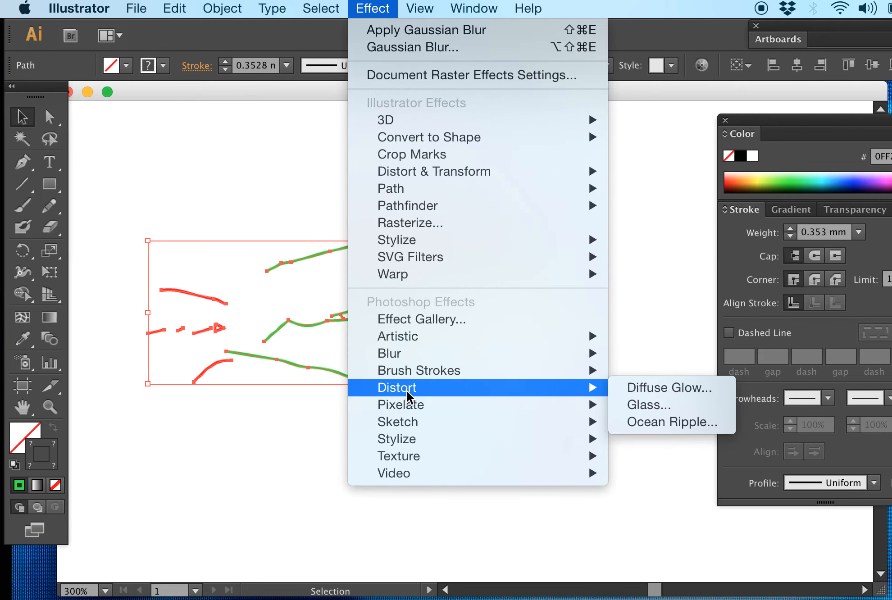
pyautogui.moveTo(467, 405)
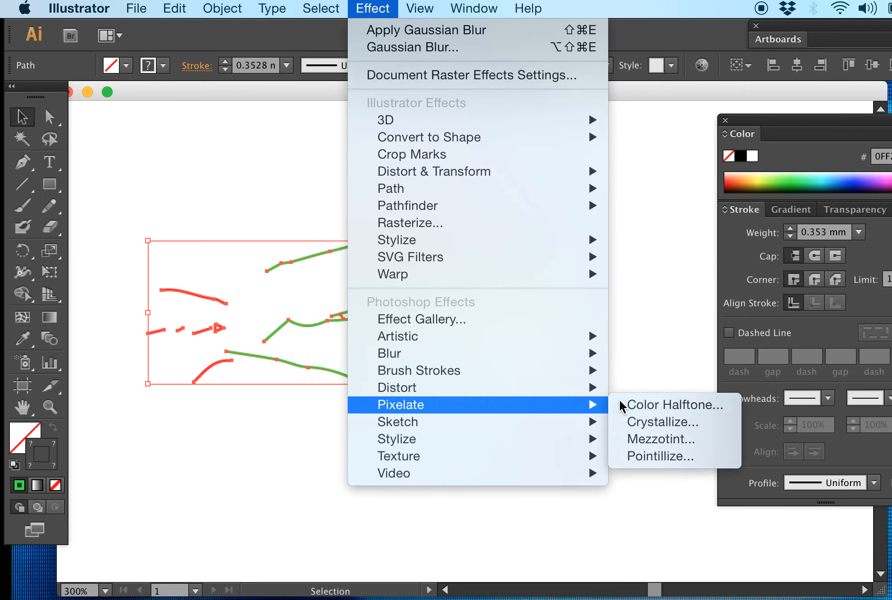
pyautogui.click(638, 422)
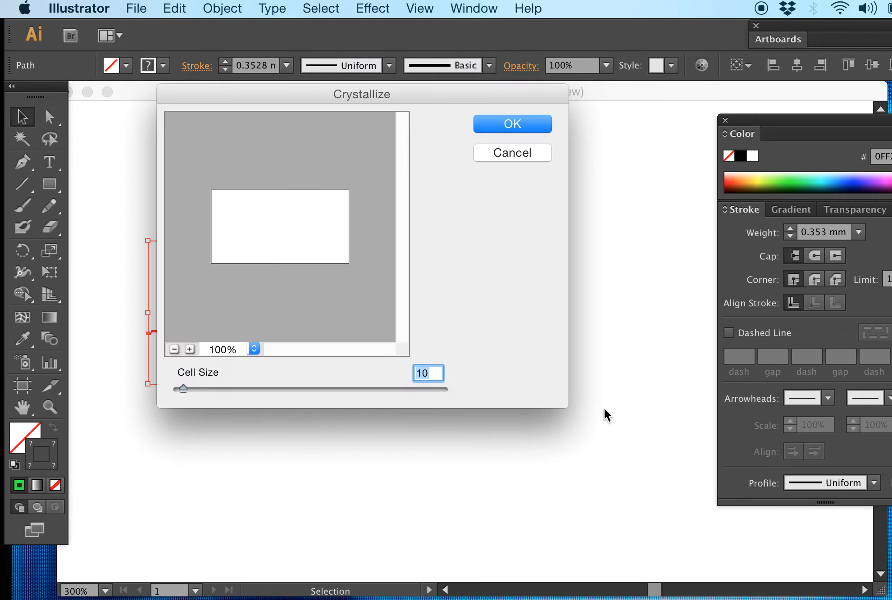
pyautogui.moveTo(183, 389); pyautogui.dragTo(380, 390)
pyautogui.click(512, 124)
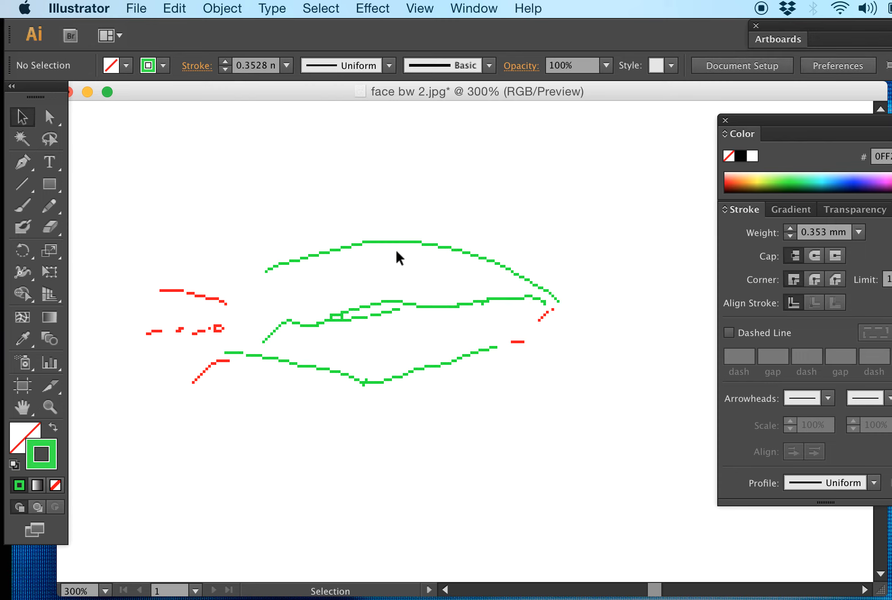
pyautogui.press('super+a')
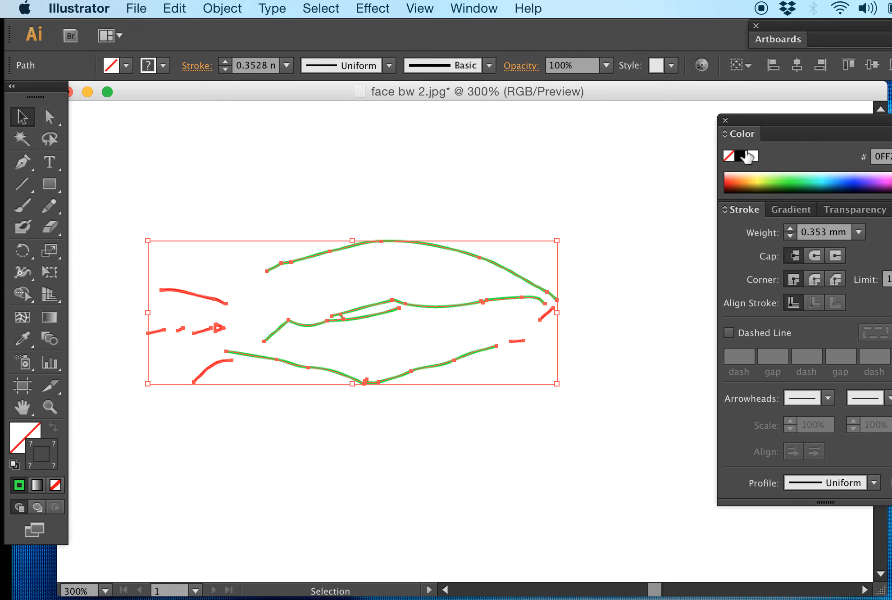
# Step: Show Layer 1, then collapse the Color and Stroke panels to icons and dock the panel group clear of the drawing
pyautogui.moveTo(826, 117); pyautogui.dragTo(499, 108)
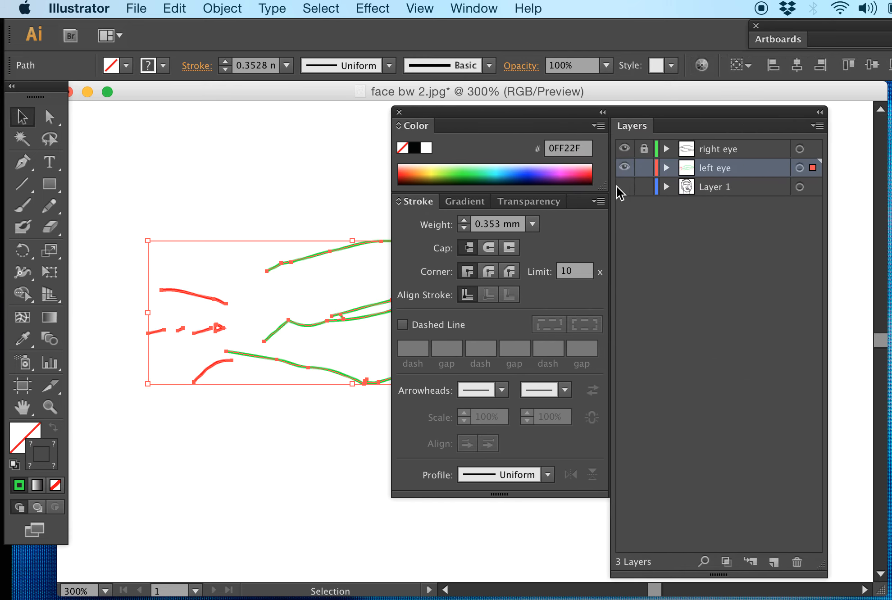
pyautogui.click(630, 187)
pyautogui.click(399, 125)
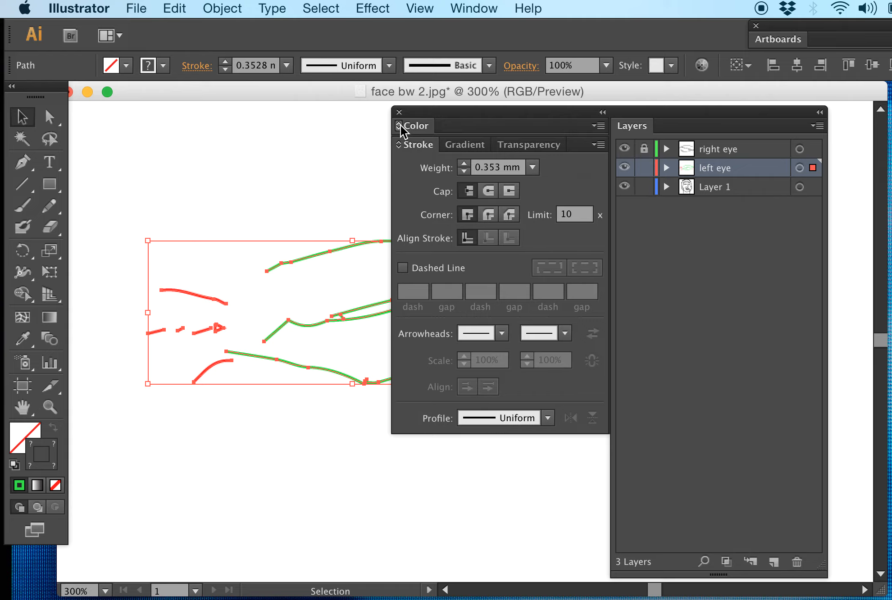
pyautogui.click(602, 112)
pyautogui.moveTo(578, 115); pyautogui.dragTo(805, 95)
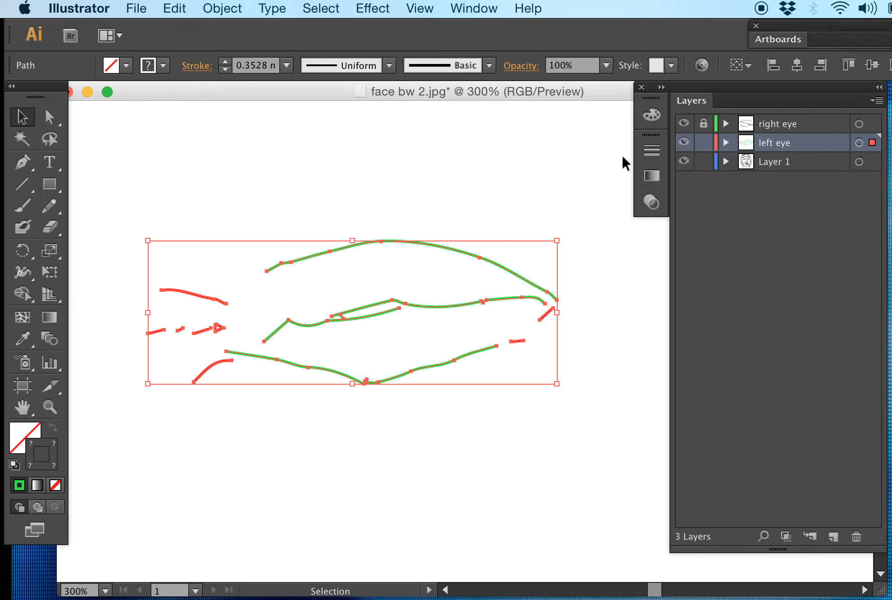
# Step: Deselect the left eye and switch Layer 1 off and on to display the whole face at 50%
pyautogui.press('super+minus')
pyautogui.press('super+minus')
pyautogui.press('super+minus')
pyautogui.press('super+minus')
pyautogui.press('super+minus')
pyautogui.press('v')
pyautogui.click(684, 161)
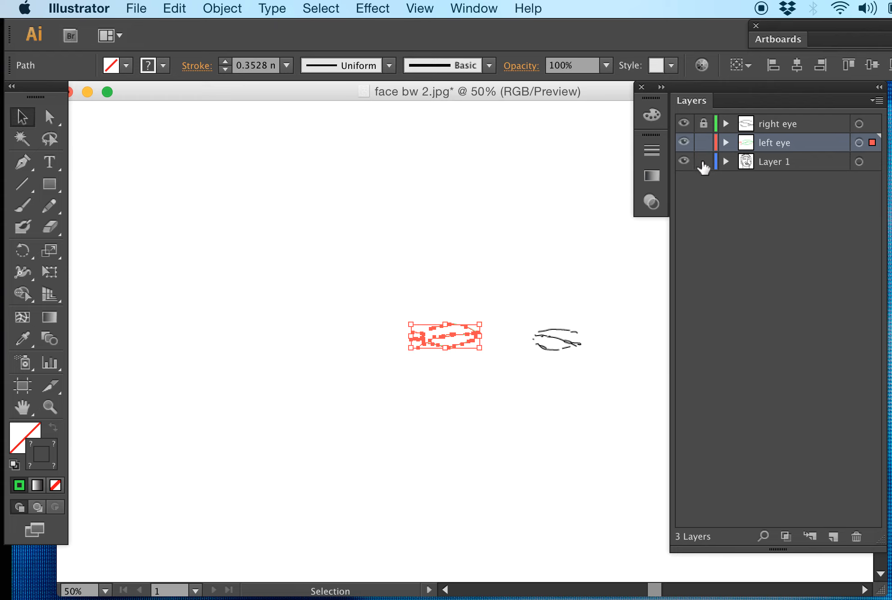
pyautogui.click(505, 285)
pyautogui.scroll(-5, 505, 284)
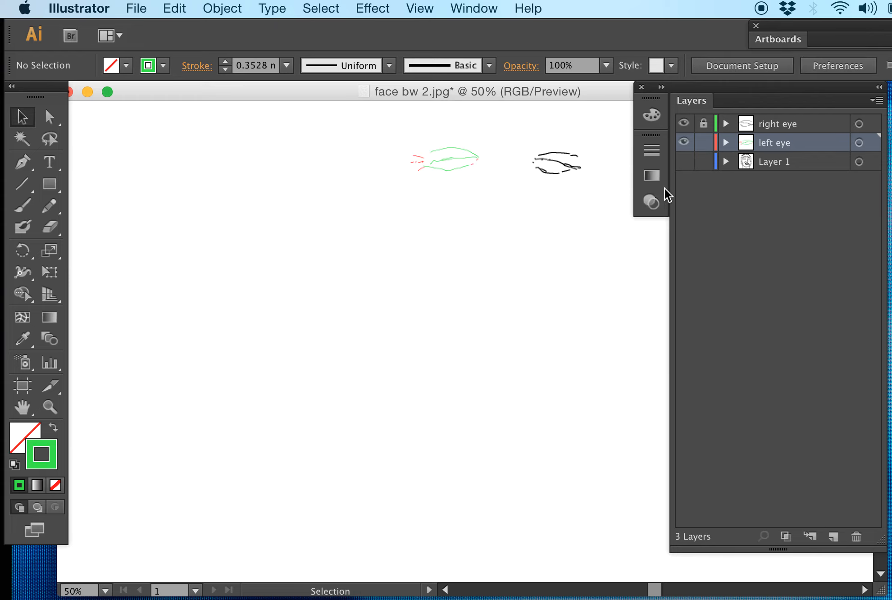
pyautogui.click(684, 161)
pyautogui.scroll(4, 546, 226)
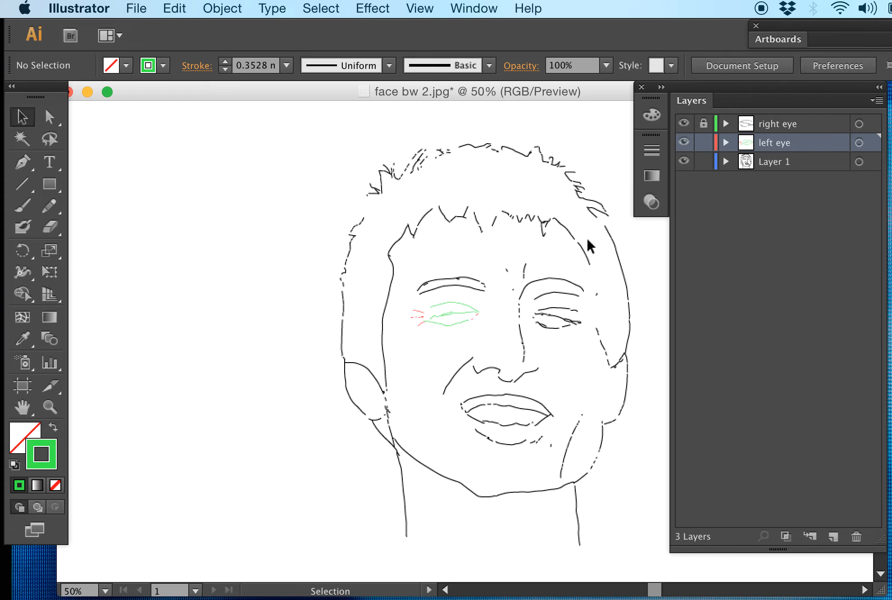